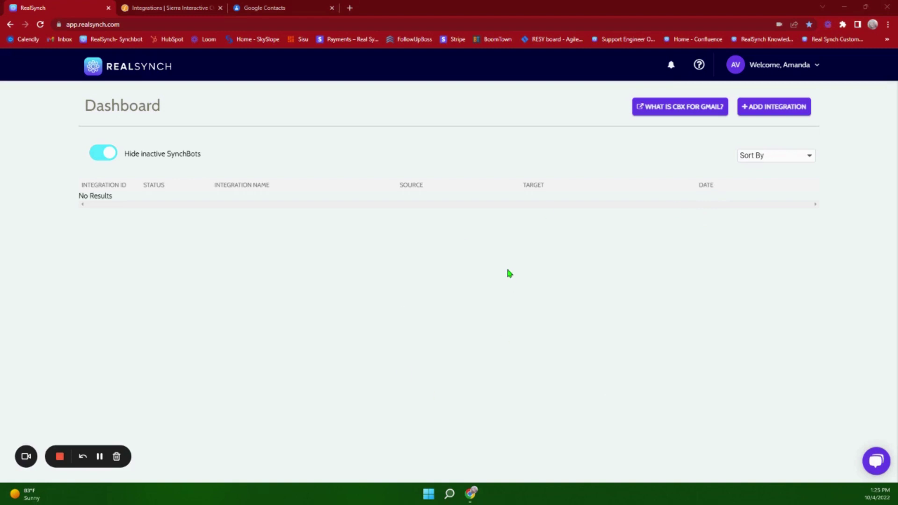
- Create a Sierra Interactive to Google Contacts integration and begin connecting the Sierra account
click(763, 106)
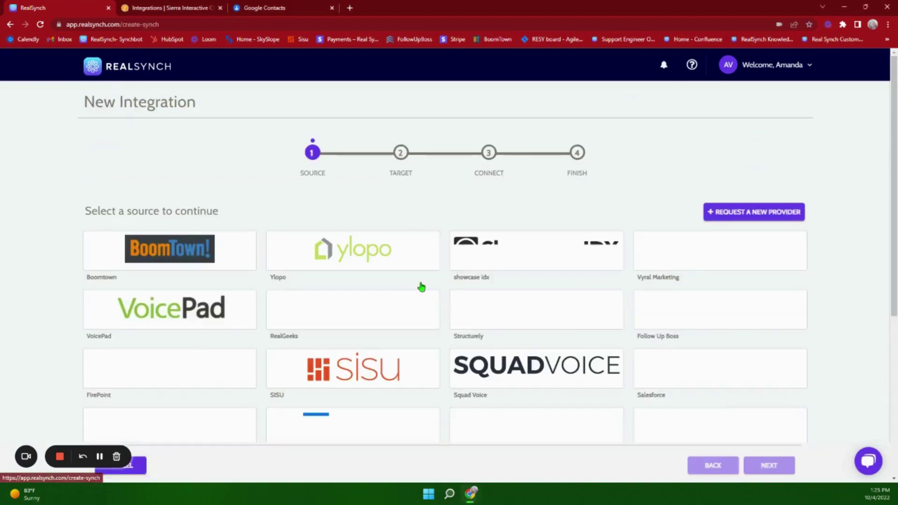
scroll(421, 287, down, 2)
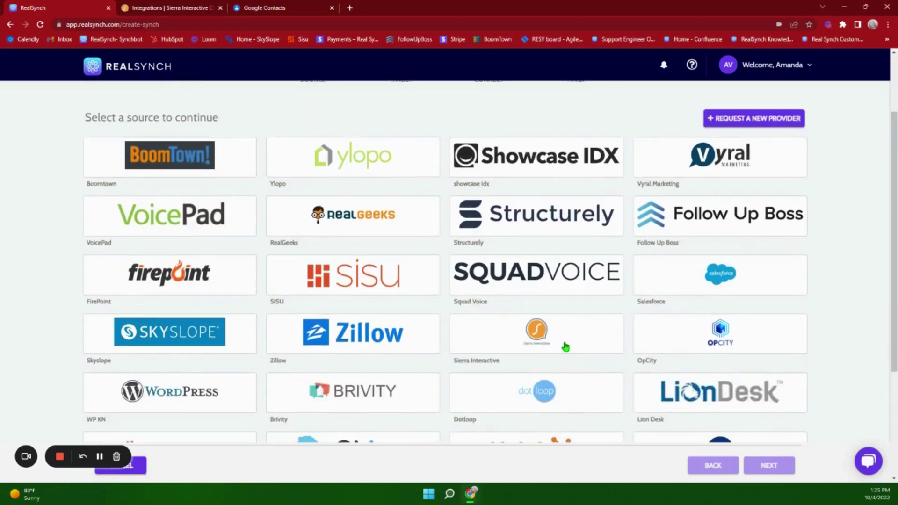
click(564, 345)
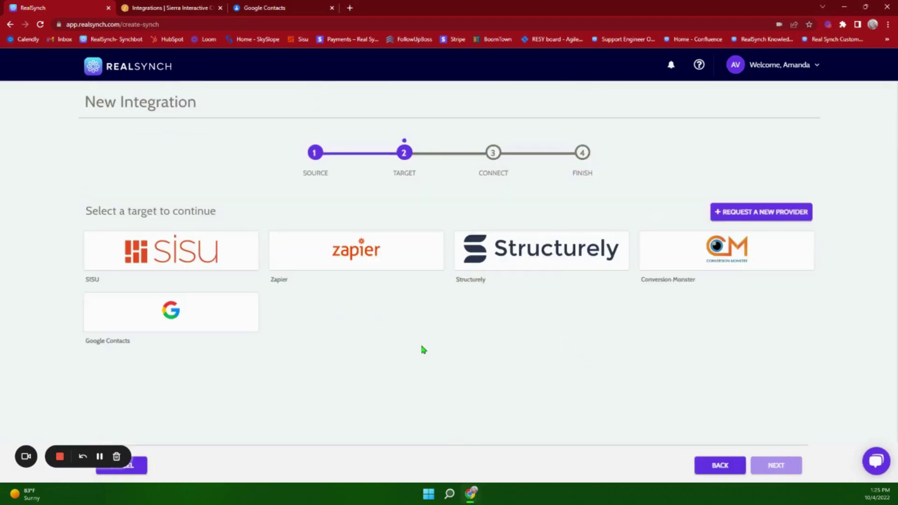
click(154, 318)
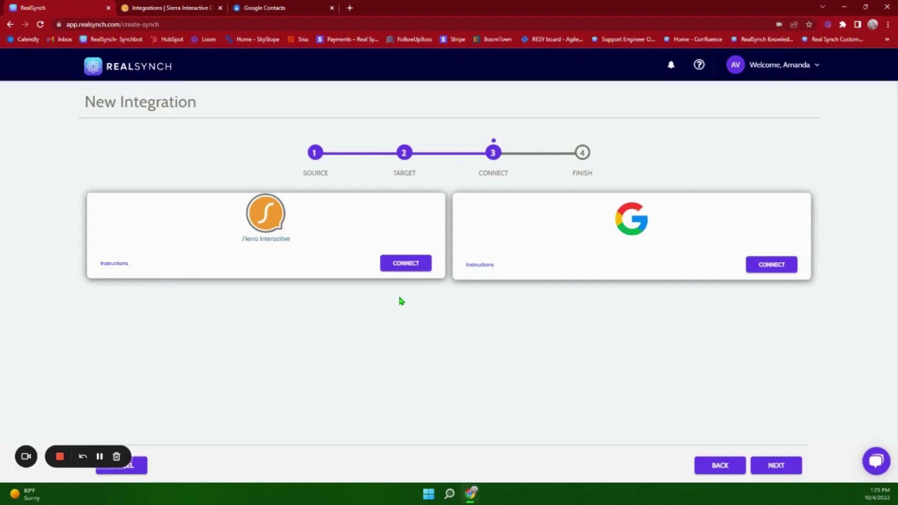
click(407, 266)
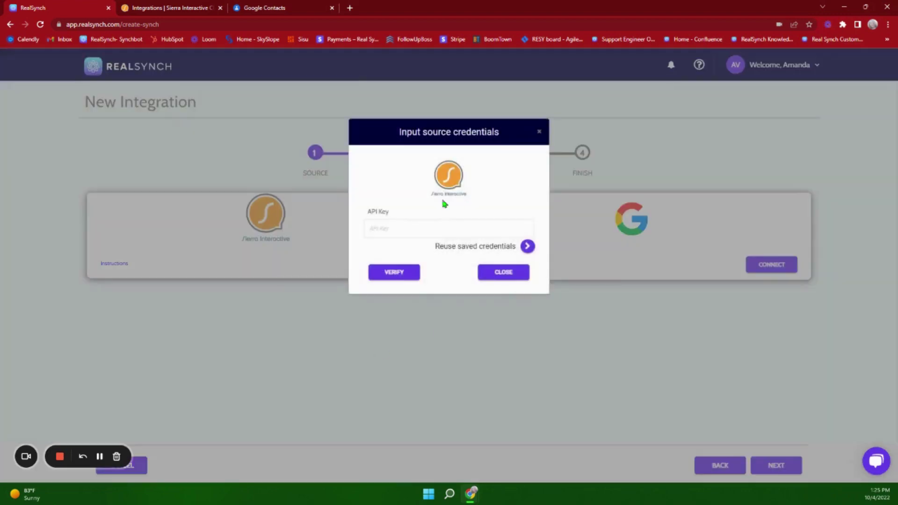
click(187, 8)
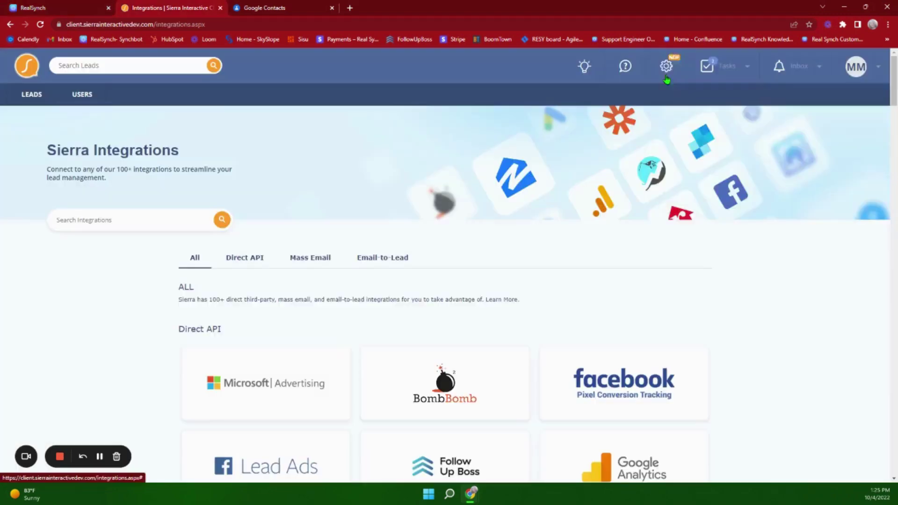
scroll(547, 213, down, 4)
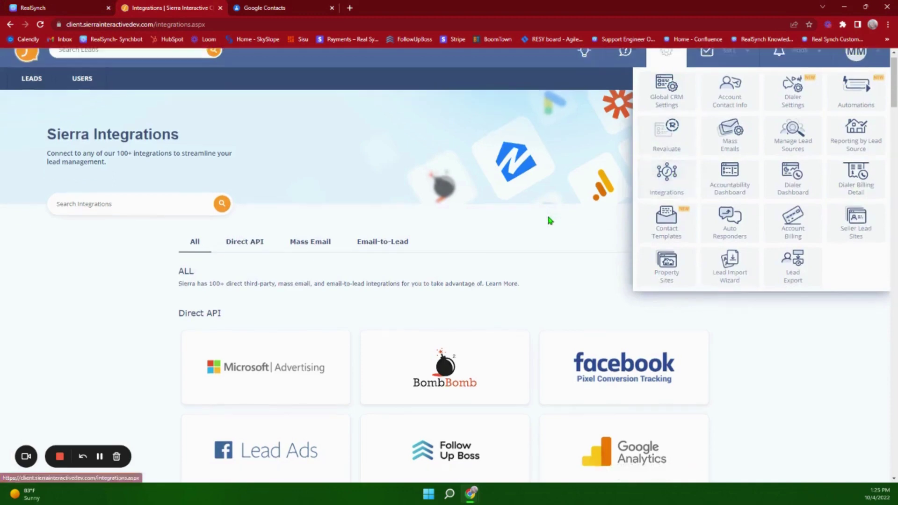
click(622, 364)
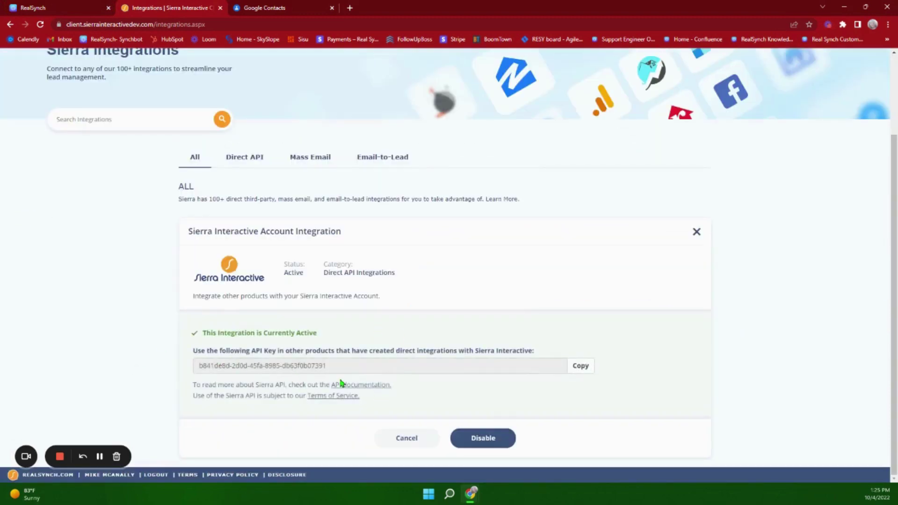
click(581, 366)
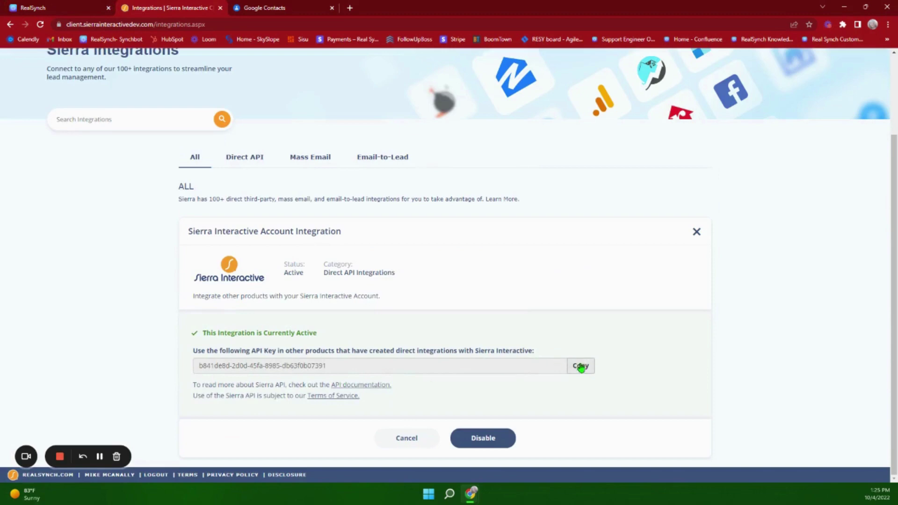
click(40, 7)
- Paste and verify the Sierra Interactive API key for the source
click(406, 228)
key(ctrl+v)
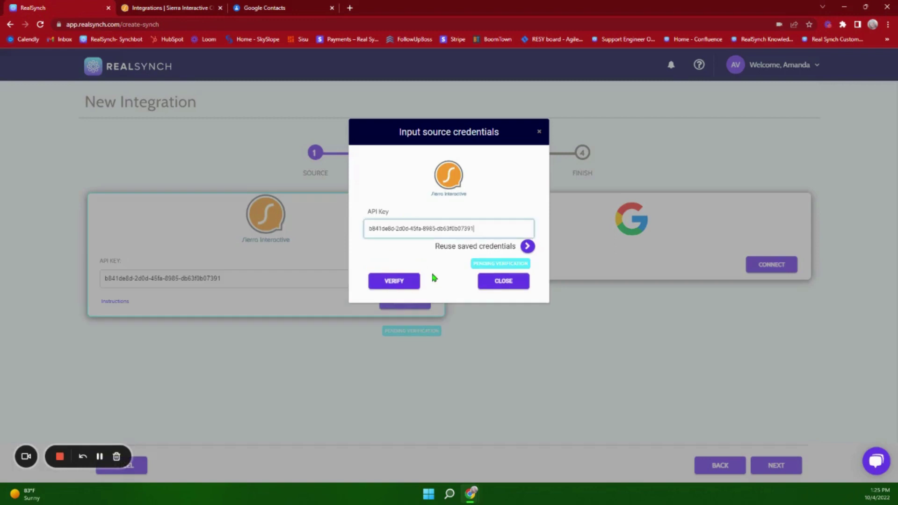
click(393, 283)
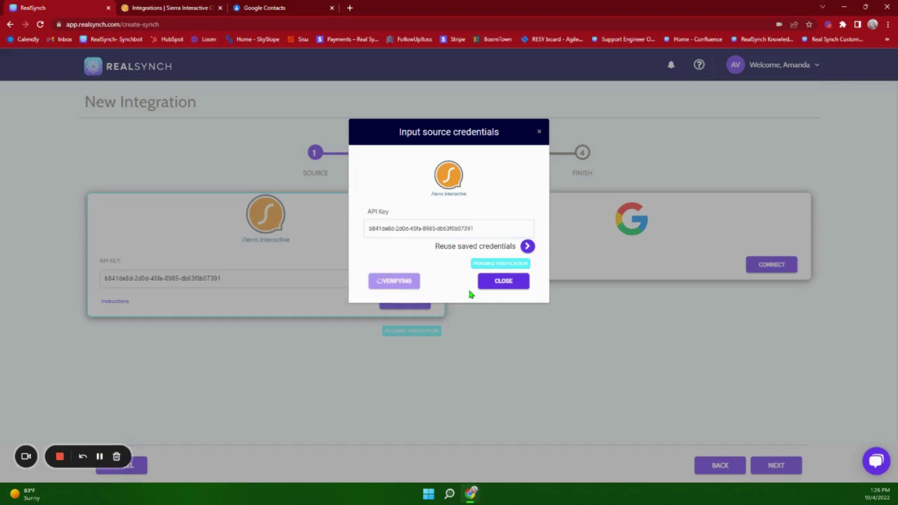
click(511, 281)
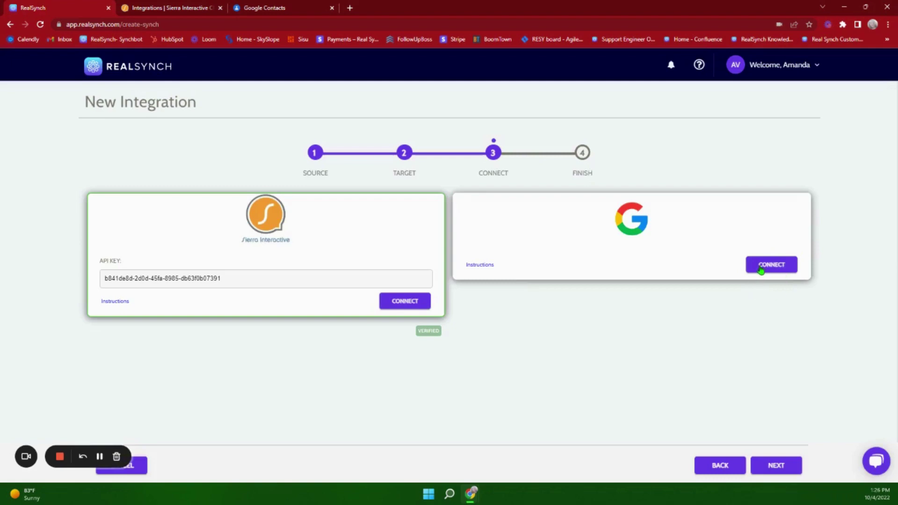
- Authorise the support Google account to access contacts for the Google Contacts target
click(776, 267)
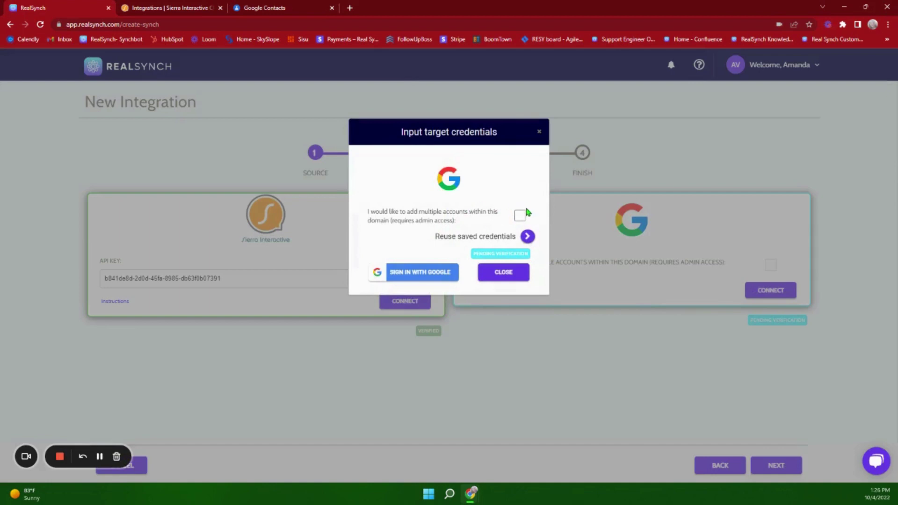
click(427, 271)
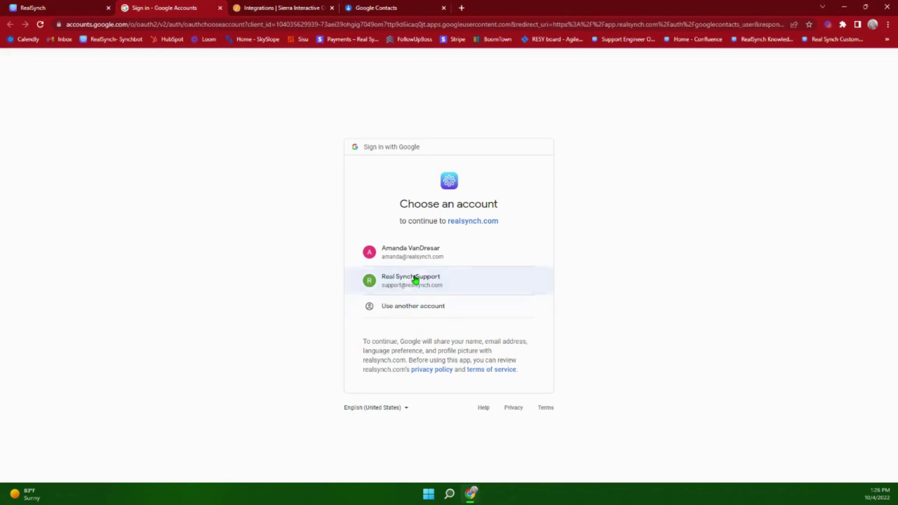
click(405, 282)
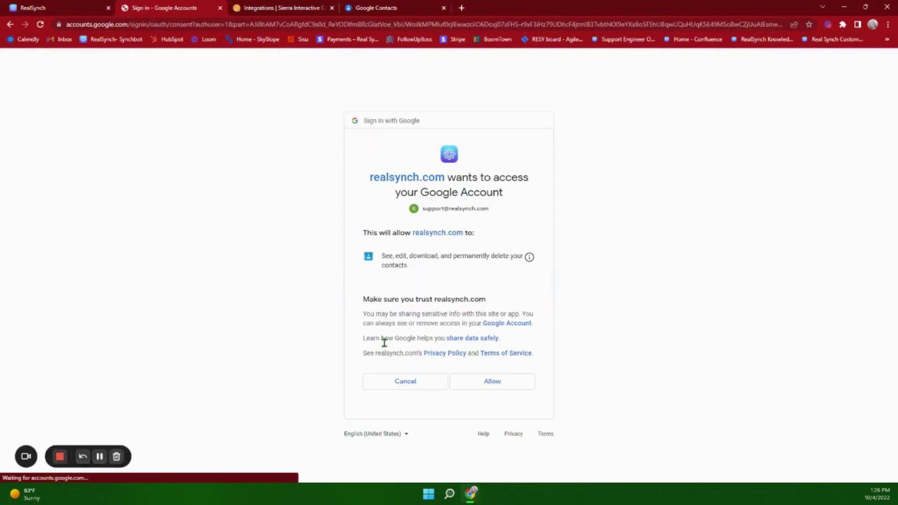
click(493, 383)
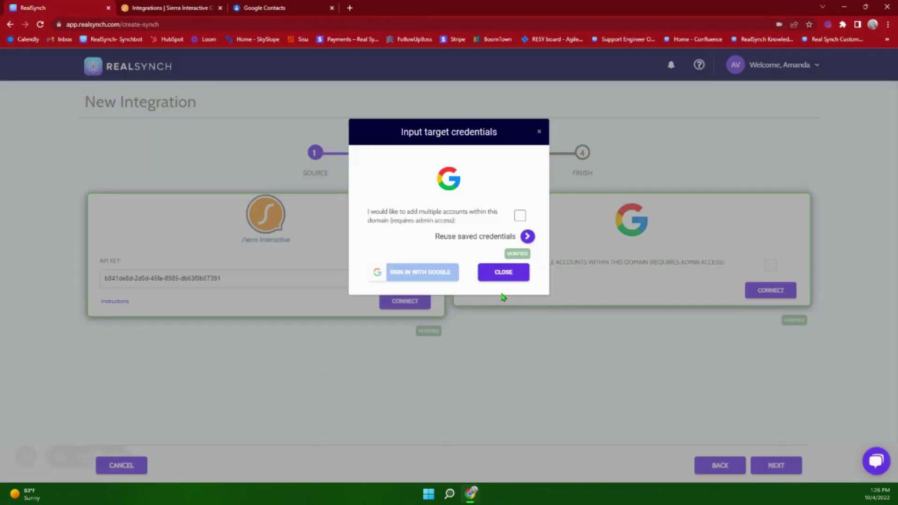
- Close the Google credentials dialog and advance the wizard to the finish step
click(490, 280)
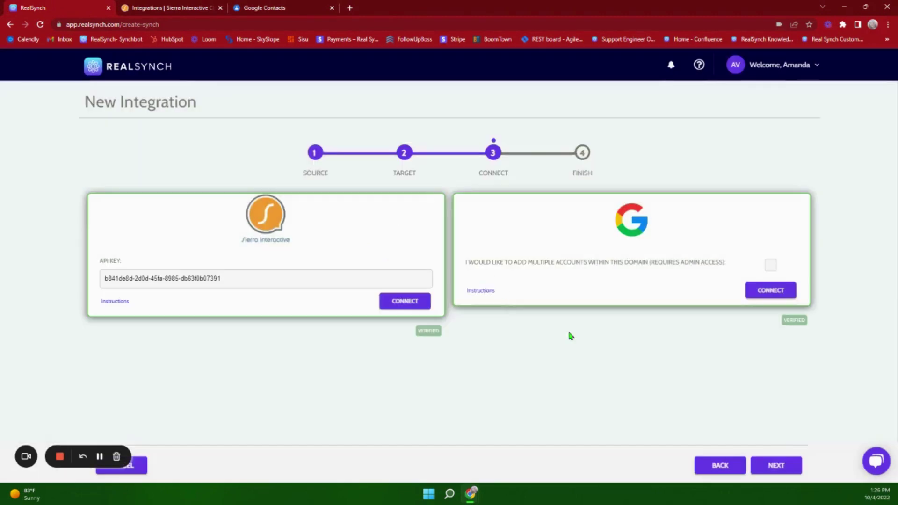
click(774, 467)
scroll(443, 321, down, 1)
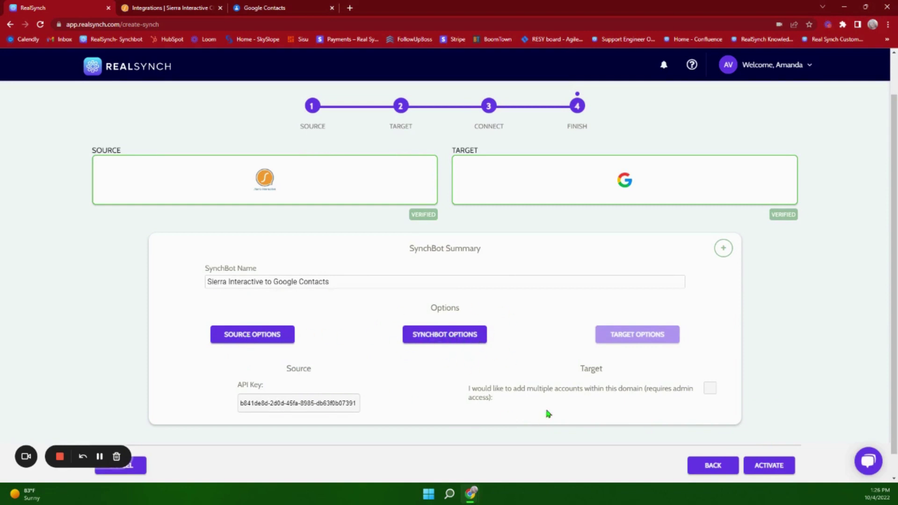
- Enable the Lead Created source filter, save it, and activate the SynchBot
click(277, 342)
click(395, 178)
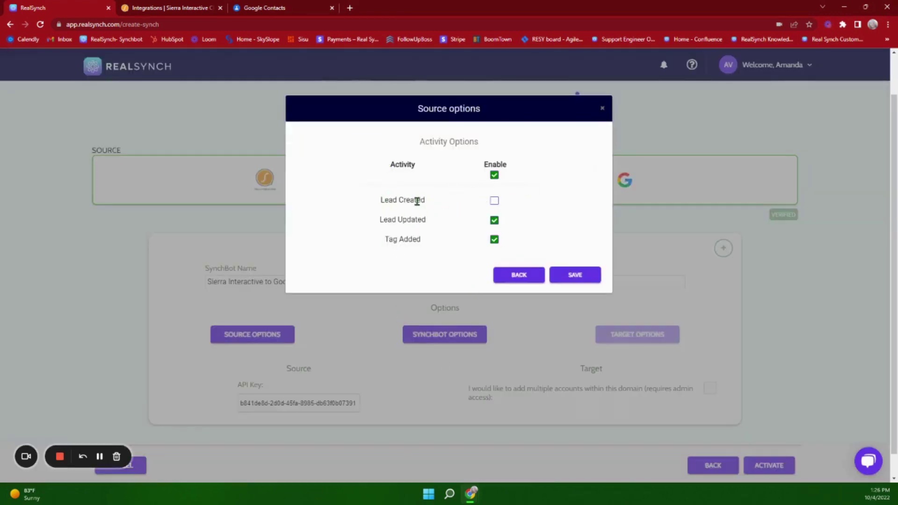
click(494, 202)
click(574, 275)
click(577, 204)
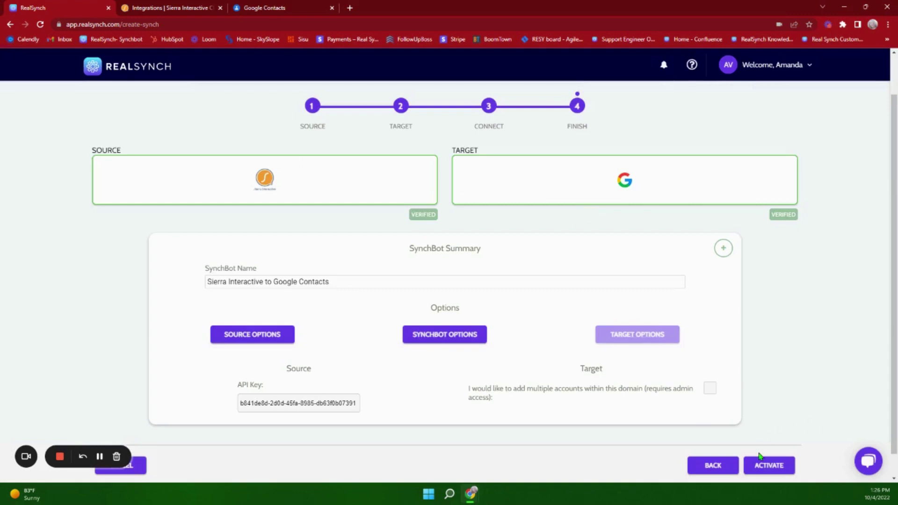
click(769, 465)
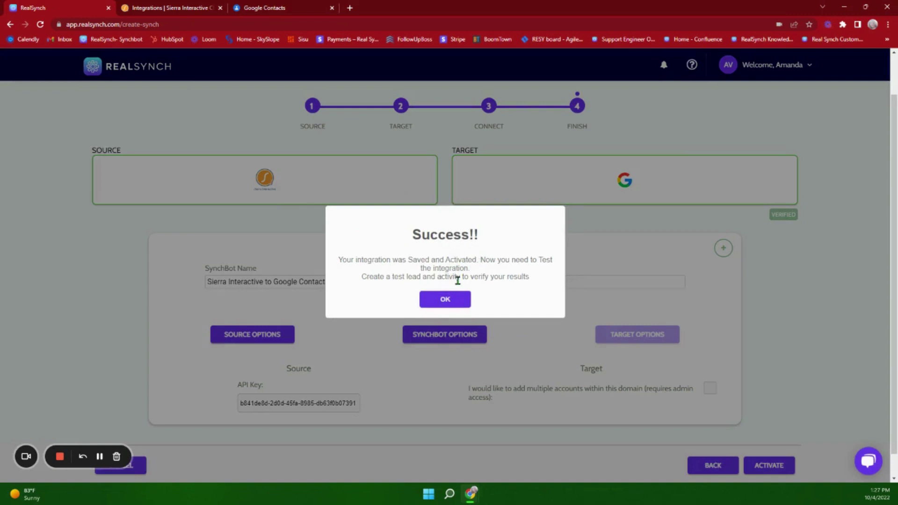
click(443, 298)
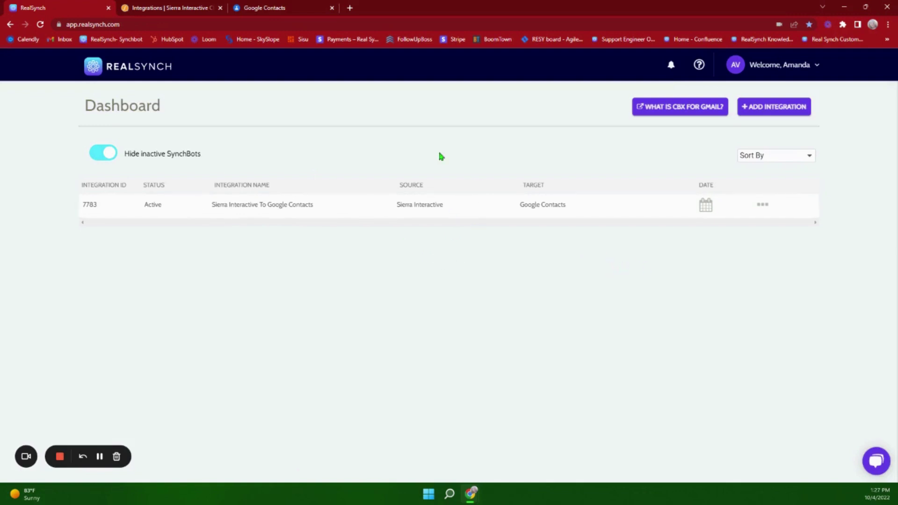
- Start a reverse integration with Google Contacts as source and Sierra Interactive as target
click(765, 107)
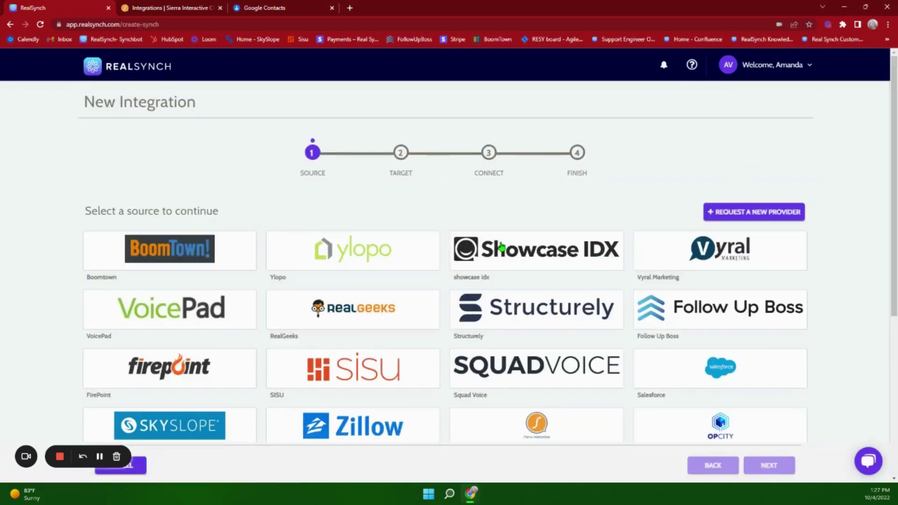
scroll(501, 247, down, 5)
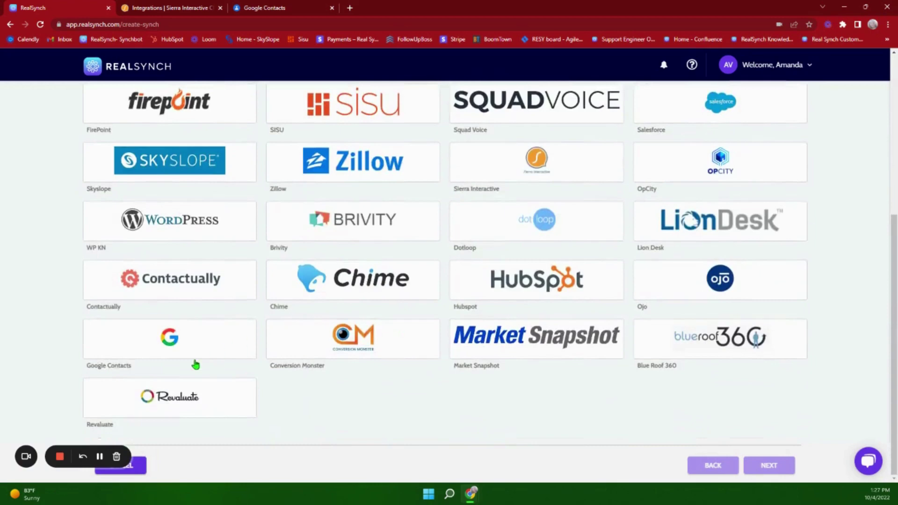
click(195, 360)
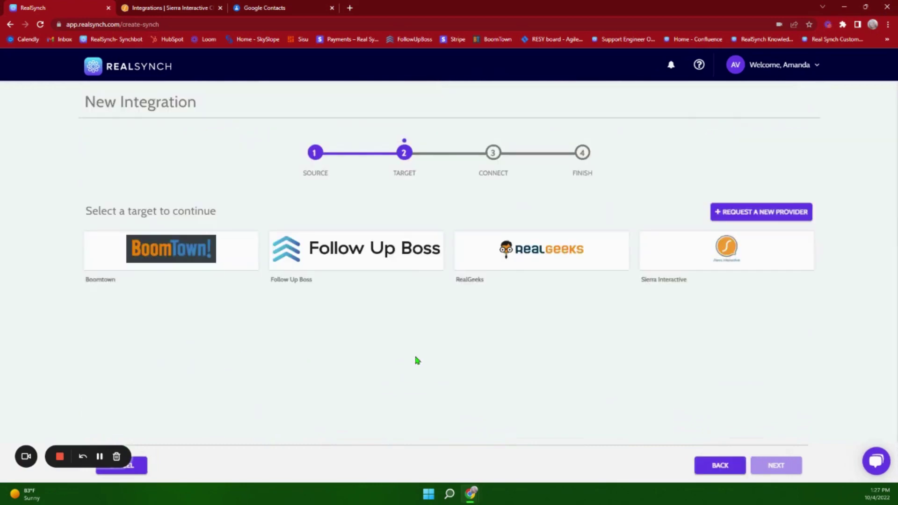
click(705, 262)
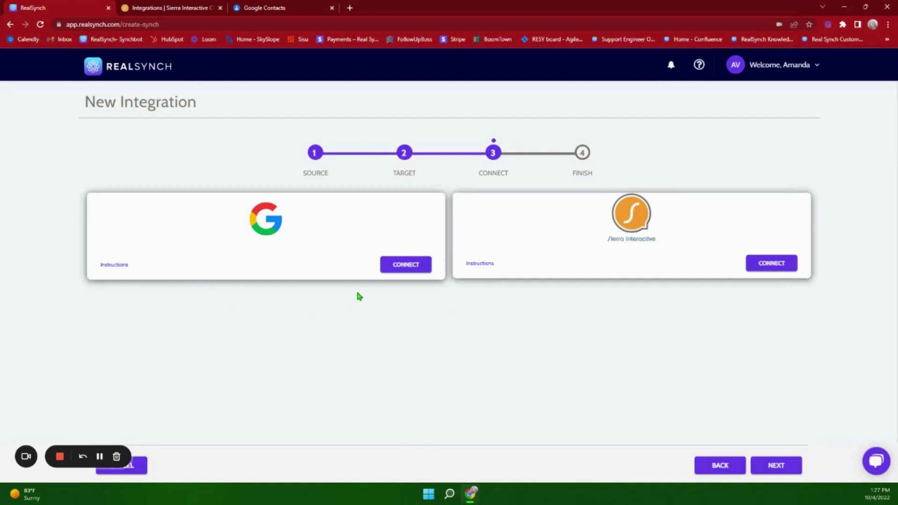
- Sign in with the support Google account to verify the Google Contacts source
click(415, 273)
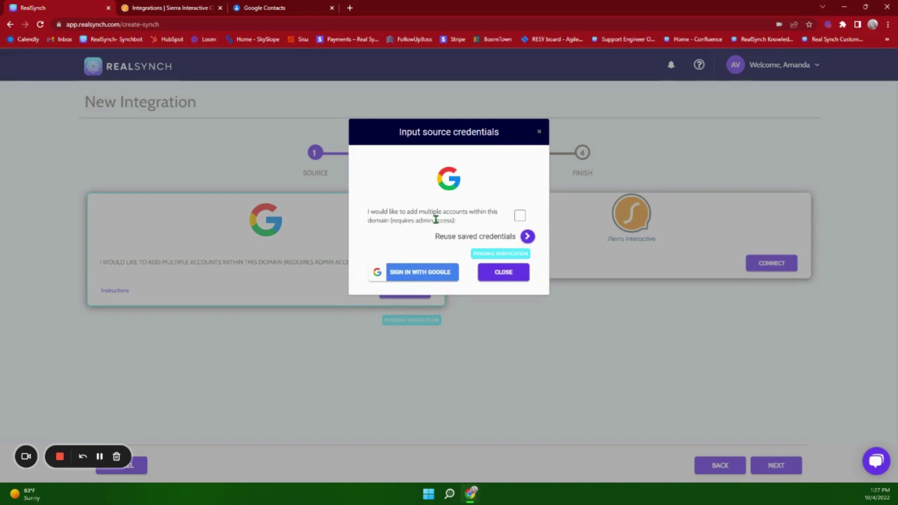
click(411, 277)
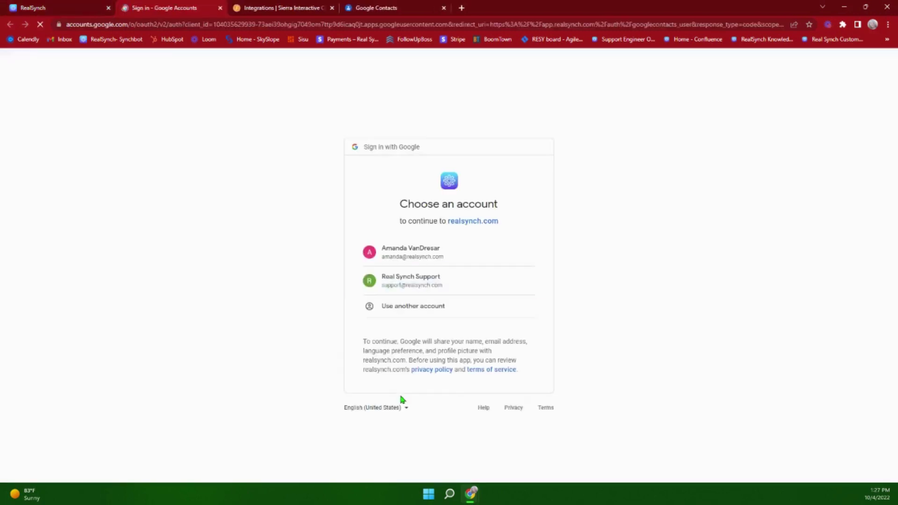
click(430, 286)
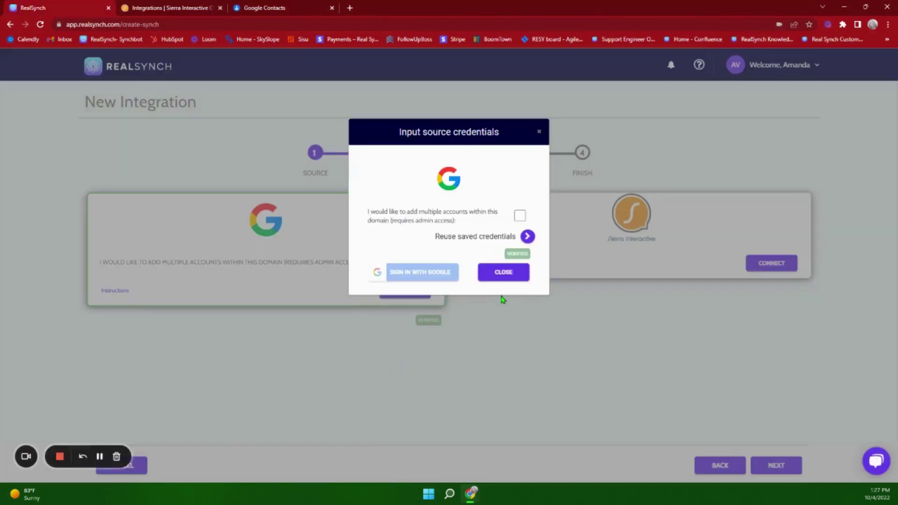
click(510, 277)
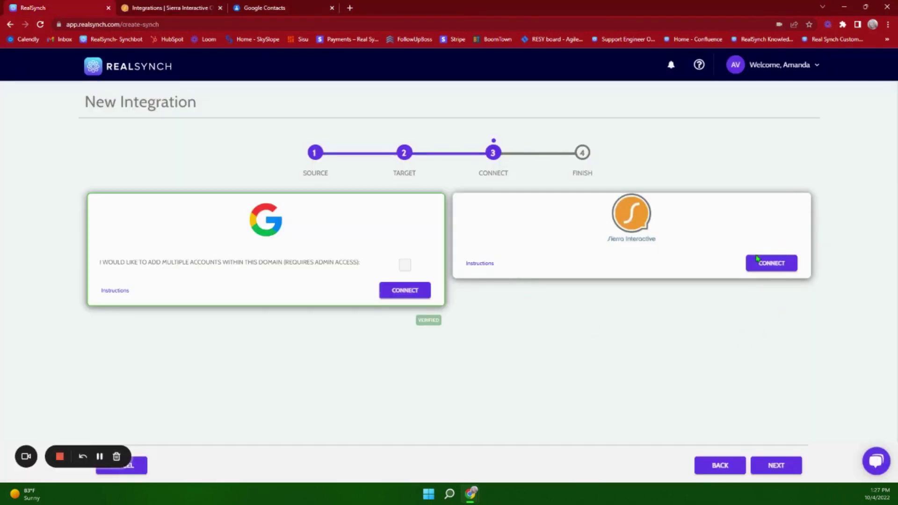
click(766, 270)
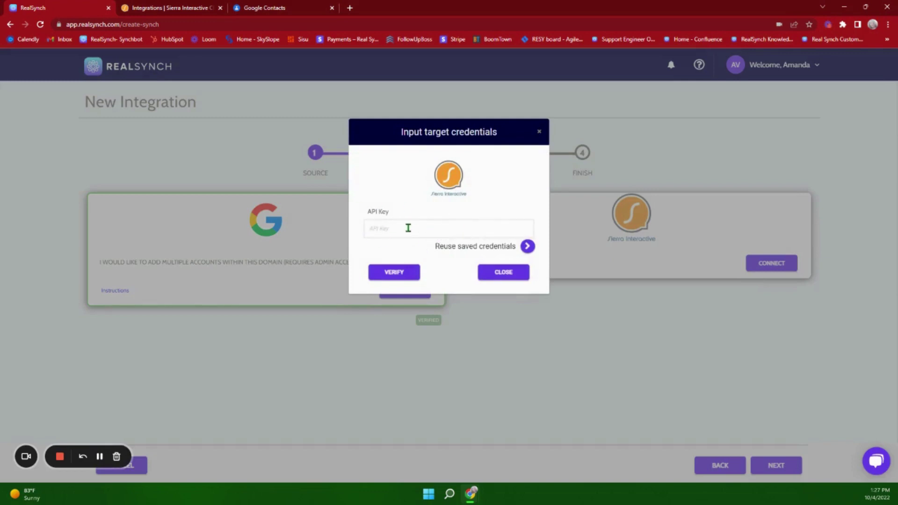
- Paste and verify the Sierra Interactive API key for the target
click(408, 227)
key(ctrl+v)
click(400, 281)
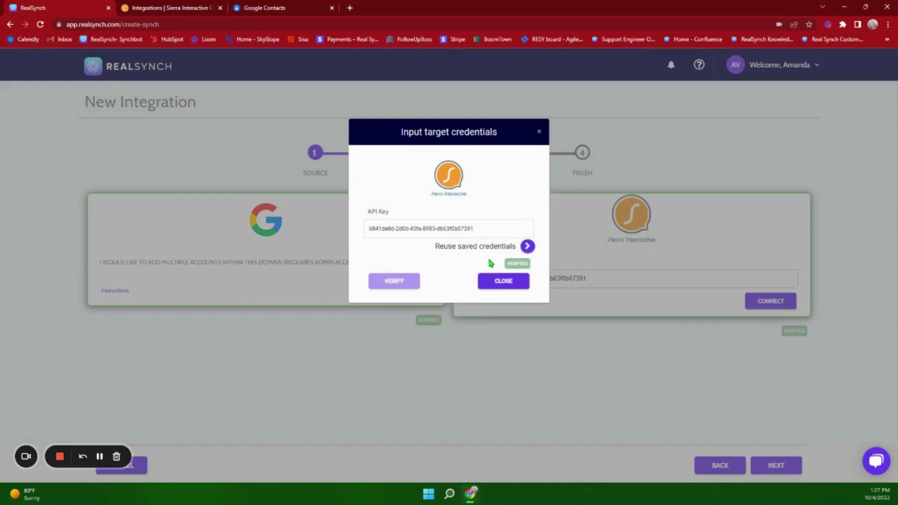
click(491, 283)
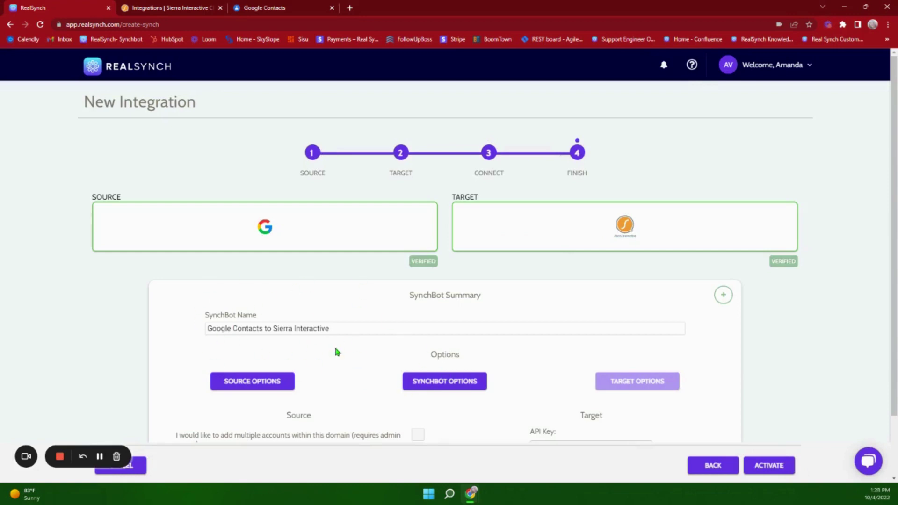
- Set source defaults to Buyer role and Mobile phone type, then activate the SynchBot
click(243, 385)
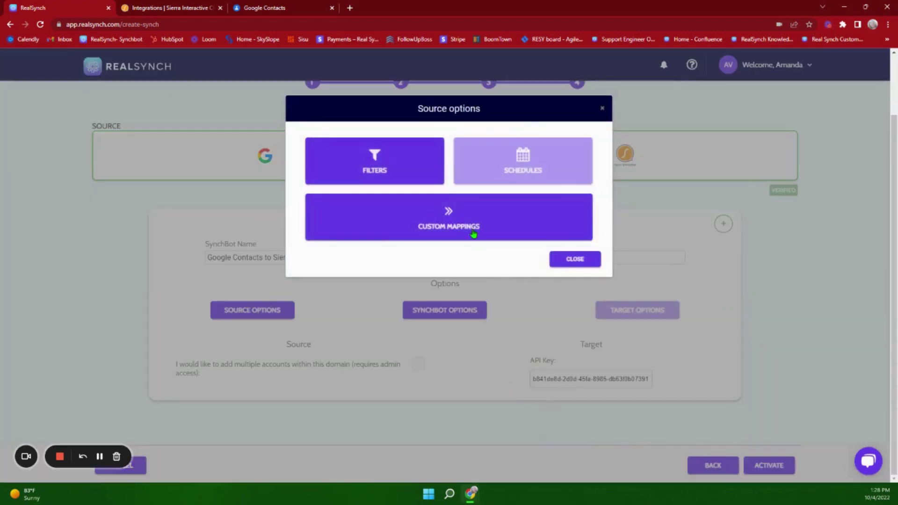
click(475, 234)
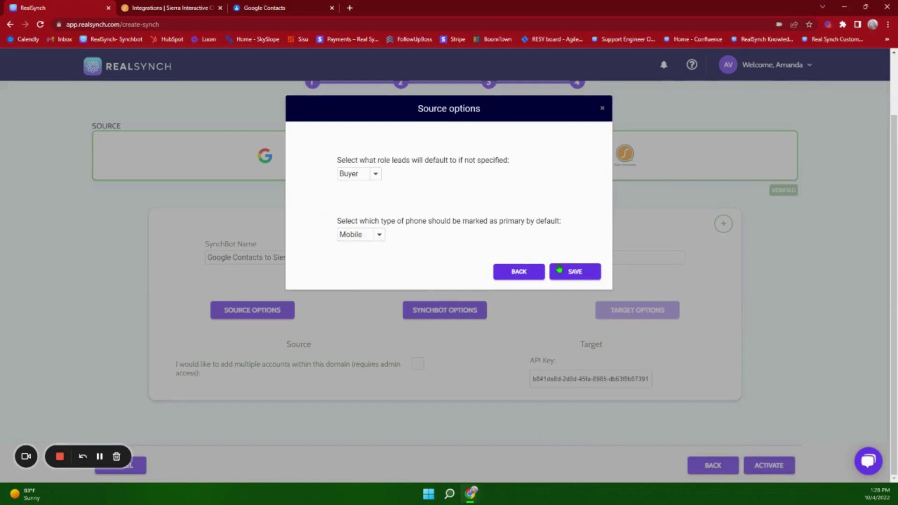
click(576, 273)
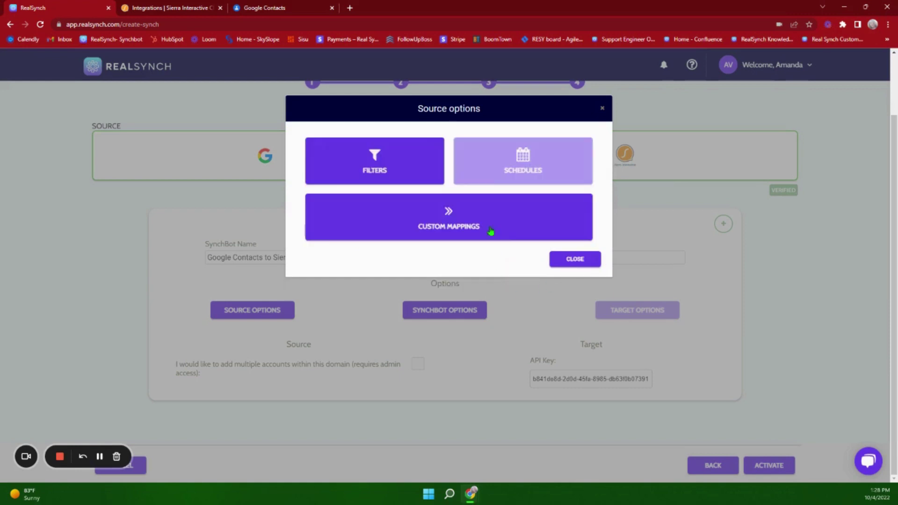
click(571, 262)
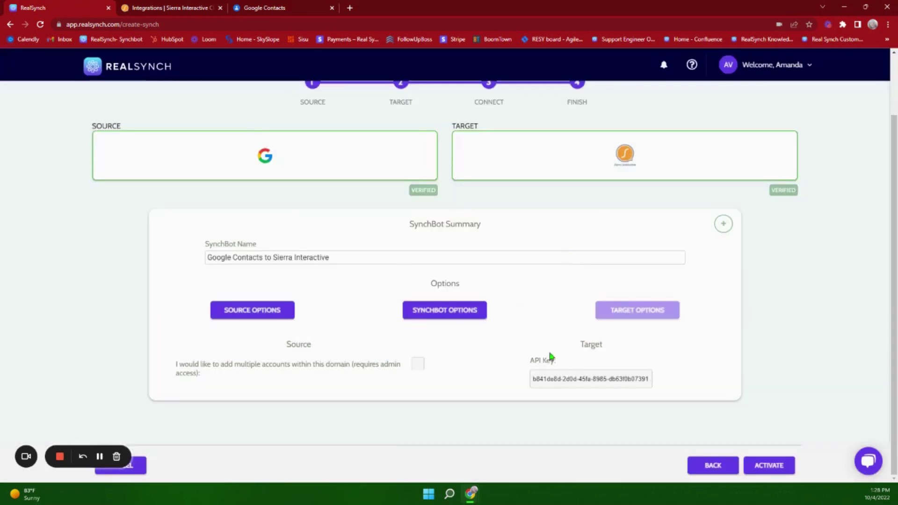
click(775, 466)
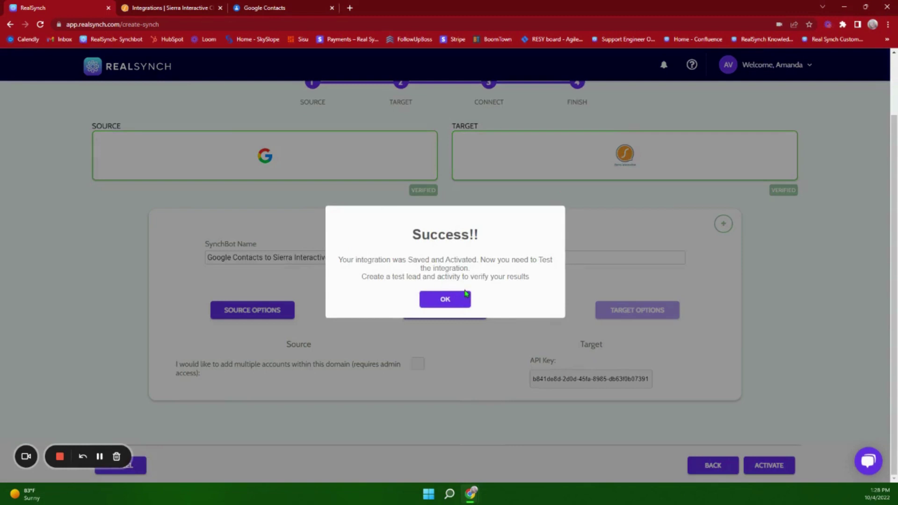
click(445, 301)
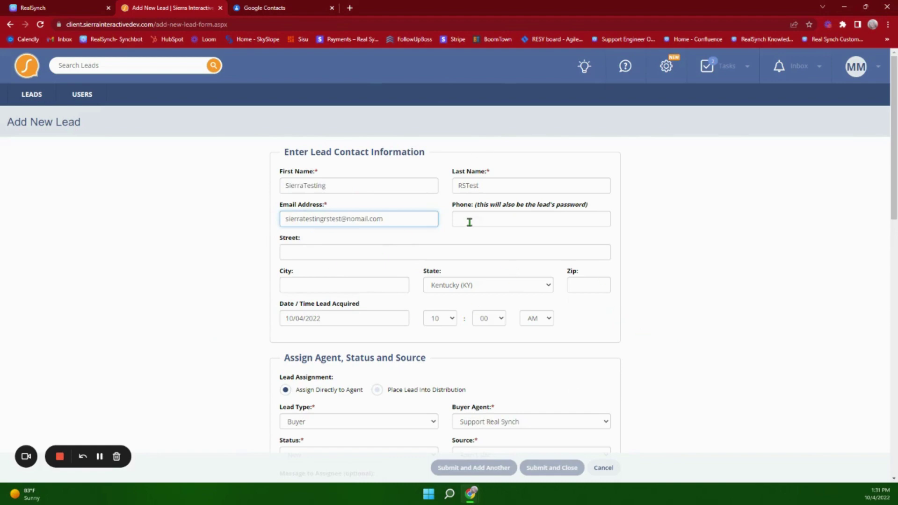
- Submit the test buyer lead after agreeing to the terms, and view its synced Google contact
scroll(407, 321, down, 3)
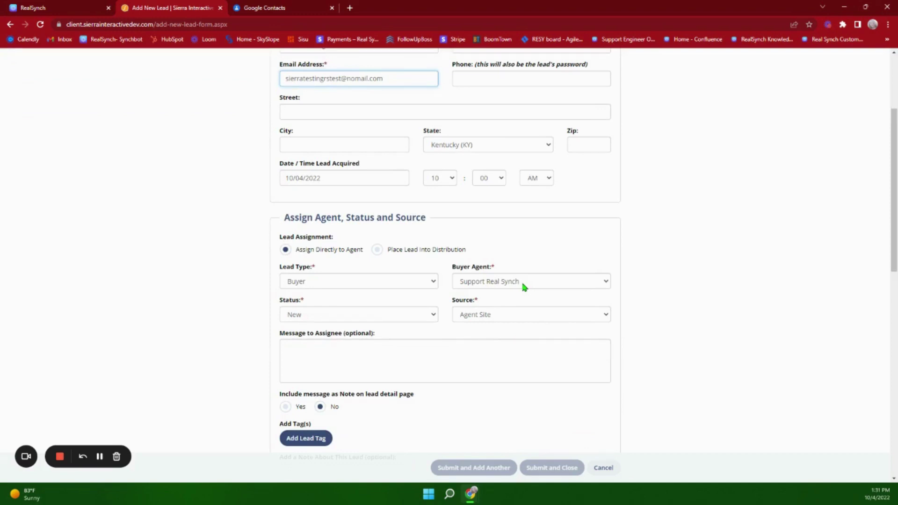
scroll(449, 255, down, 15)
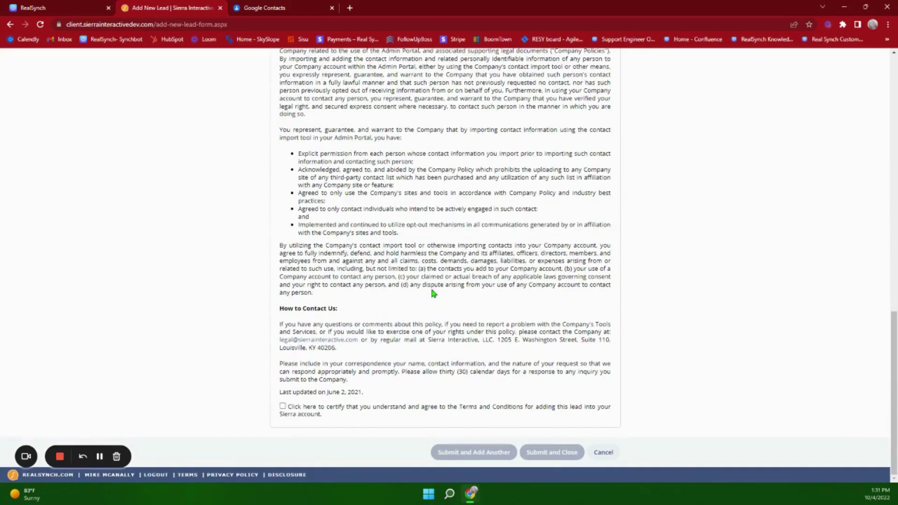
click(282, 407)
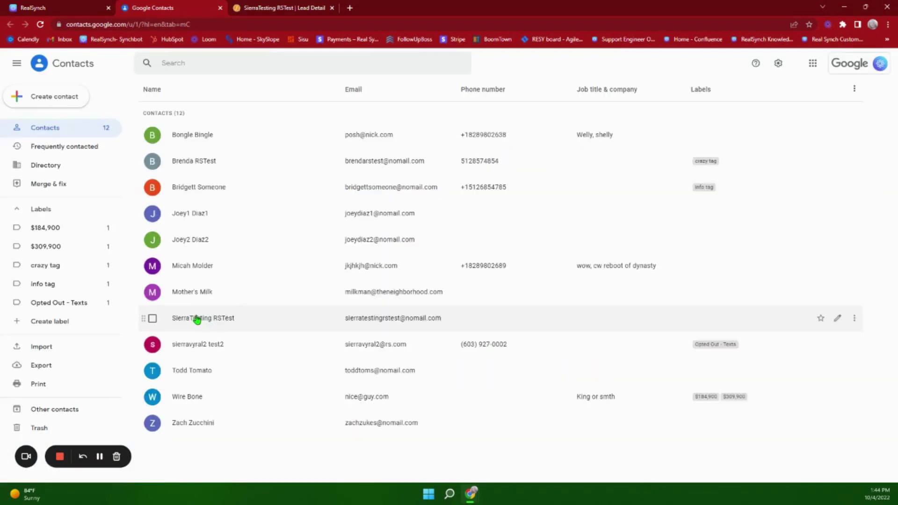
click(196, 316)
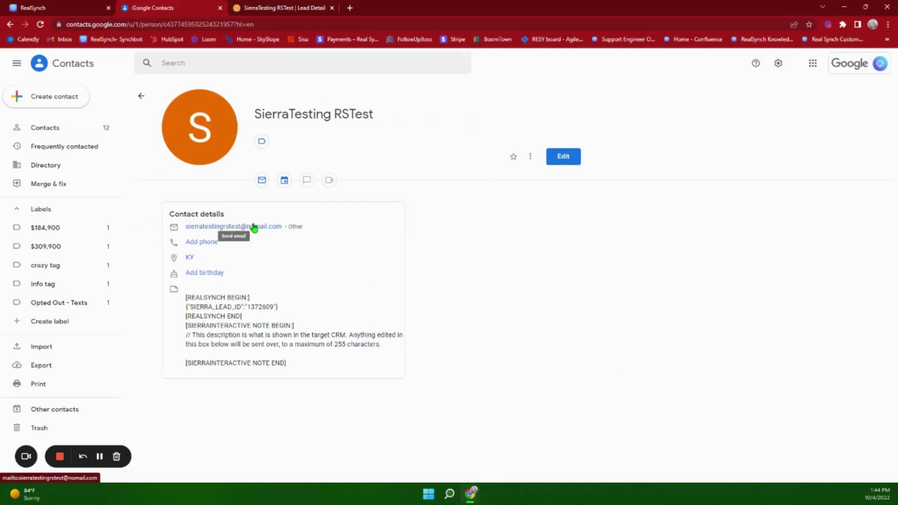
- Switch to the test lead's Lead Detail page in Sierra Interactive
click(278, 8)
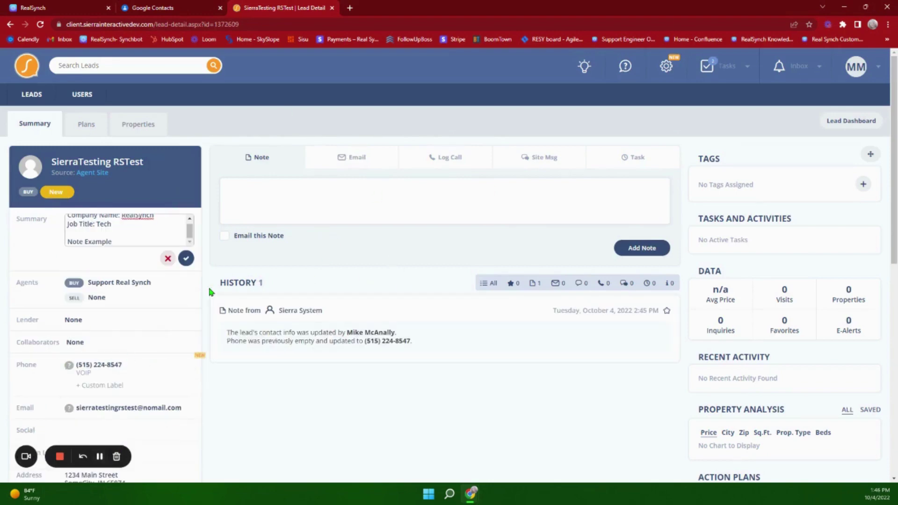
- Save the lead summary with company RealSynch, job title Tech and 'Note Example', then review history
scroll(146, 240, up, 1)
scroll(141, 236, up, 1)
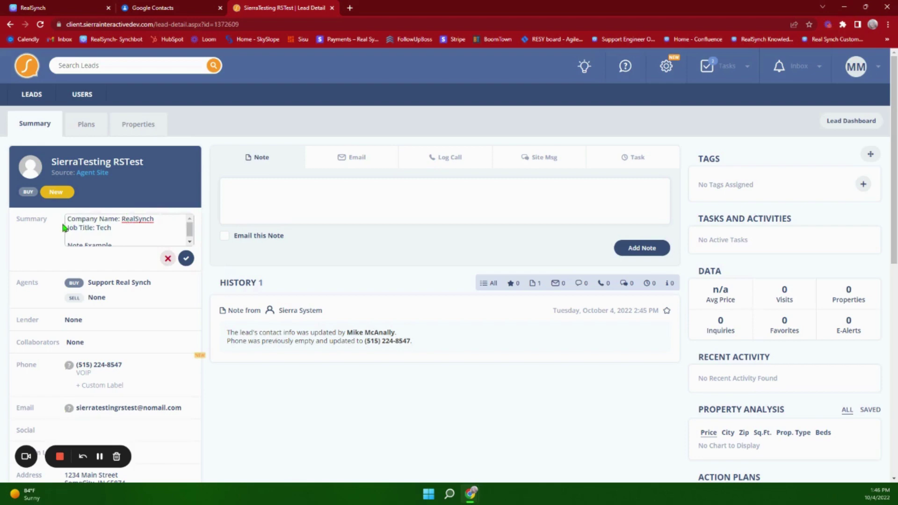
scroll(130, 234, down, 1)
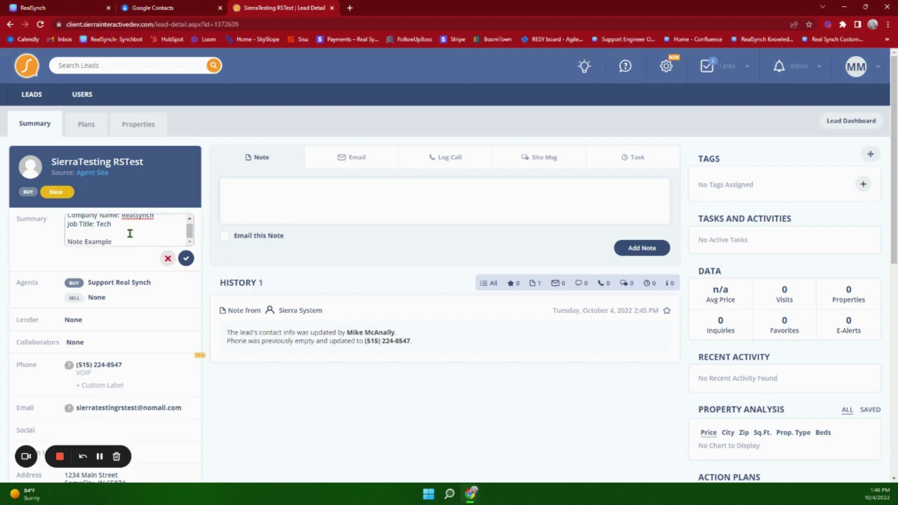
click(186, 258)
scroll(127, 223, down, 2)
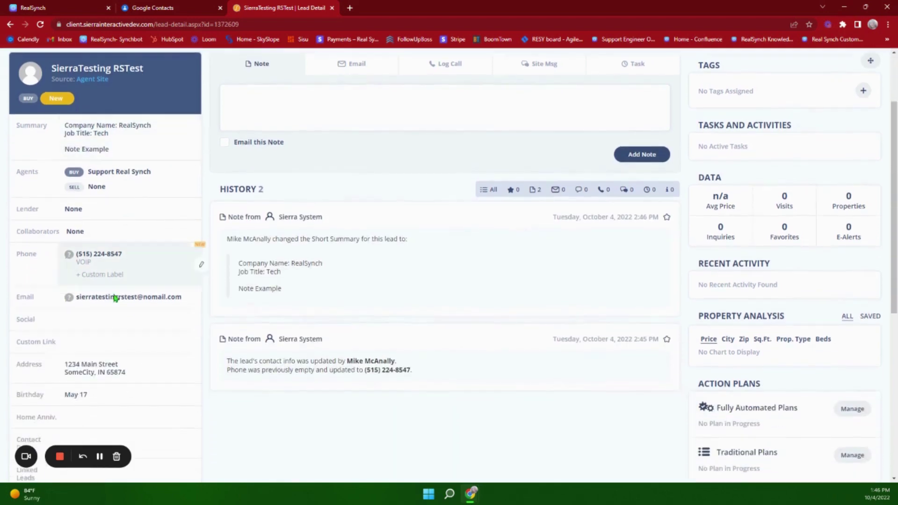
scroll(172, 250, down, 2)
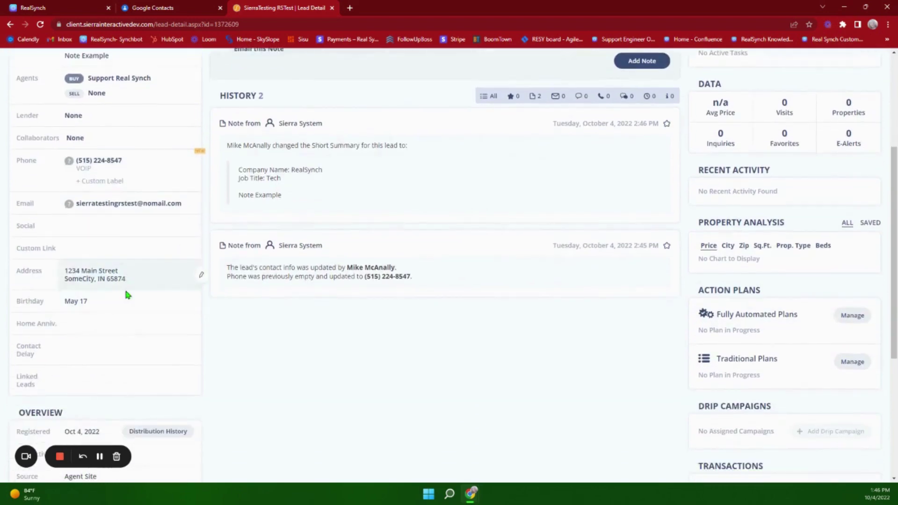
scroll(136, 276, down, 1)
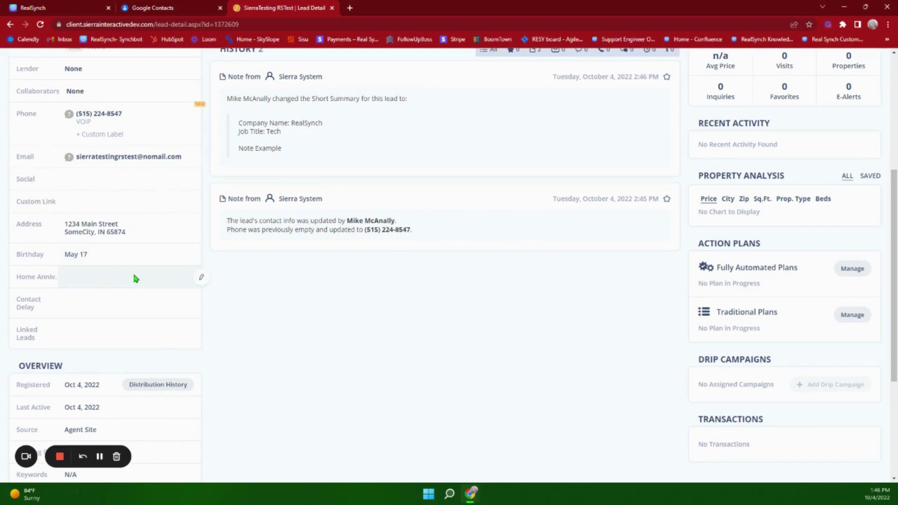
scroll(134, 278, up, 4)
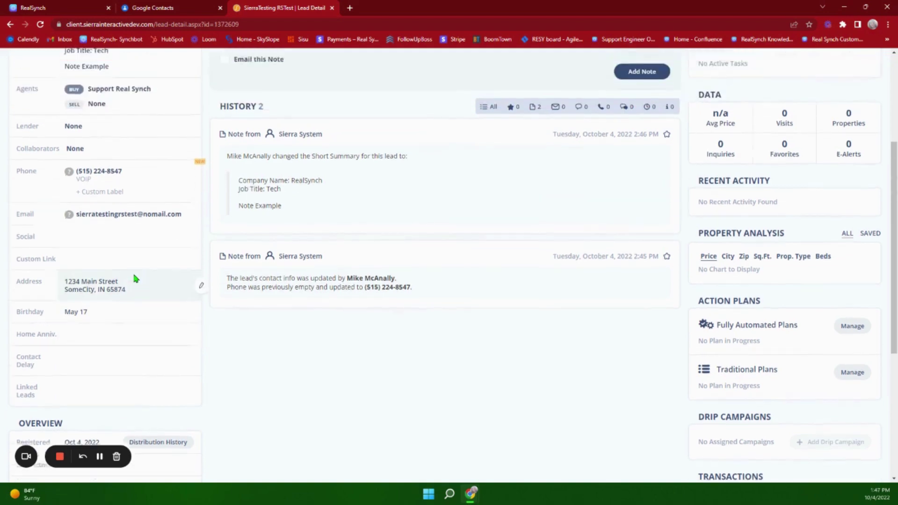
scroll(134, 277, up, 1)
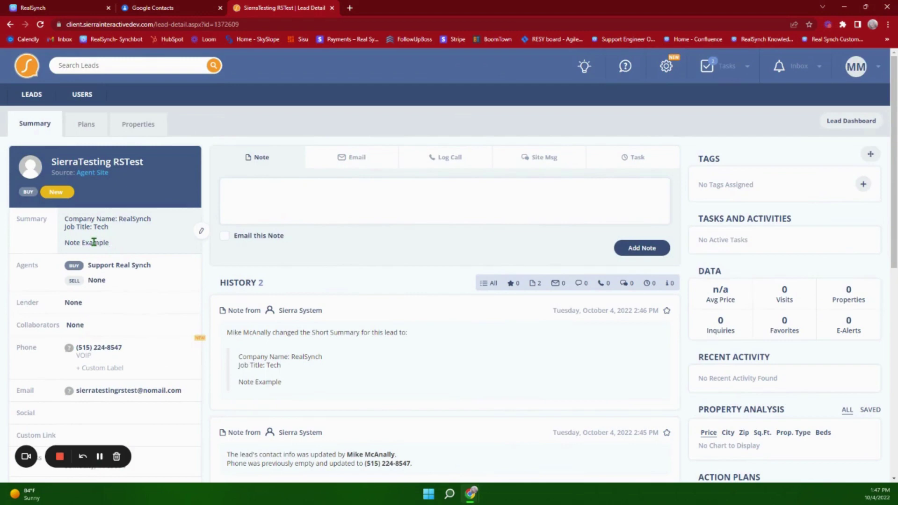
- Apply the Buyer tag from the Add Lead Tag list to the test lead
click(864, 184)
scroll(819, 300, down, 2)
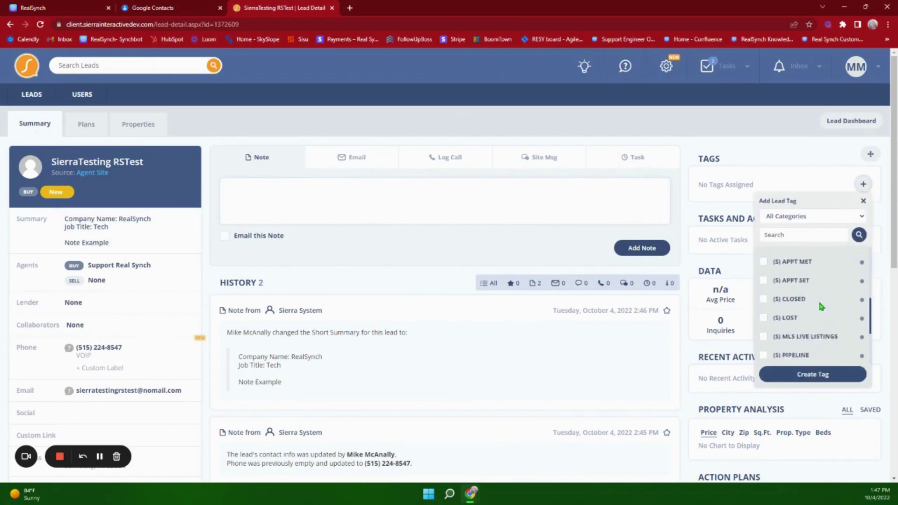
scroll(822, 319, down, 3)
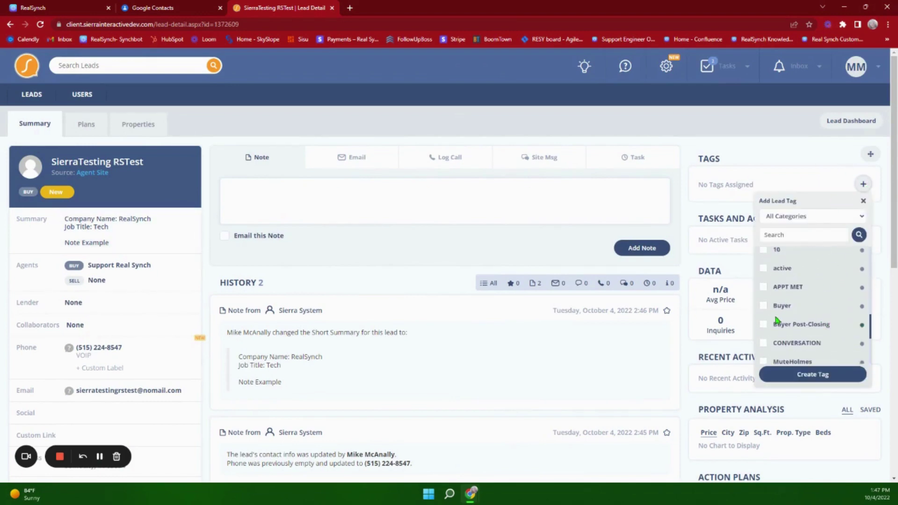
click(763, 306)
click(800, 377)
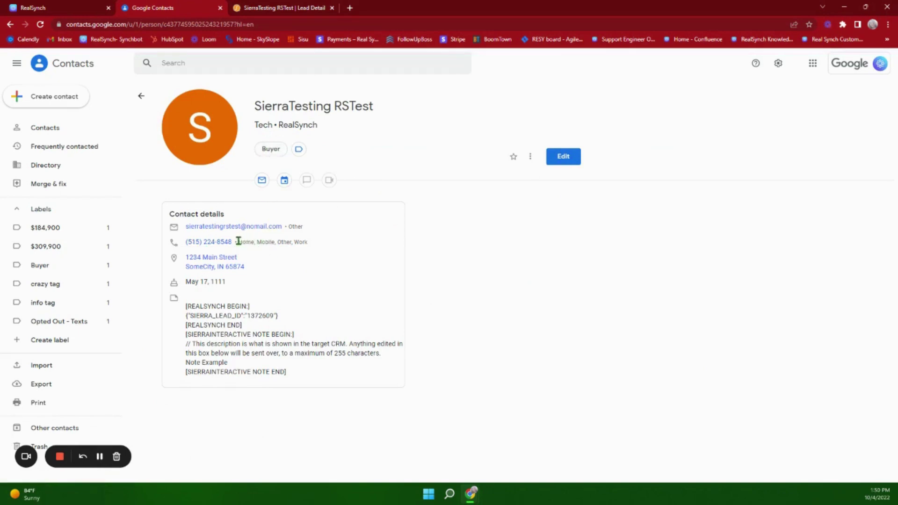
drag(237, 242, 319, 241)
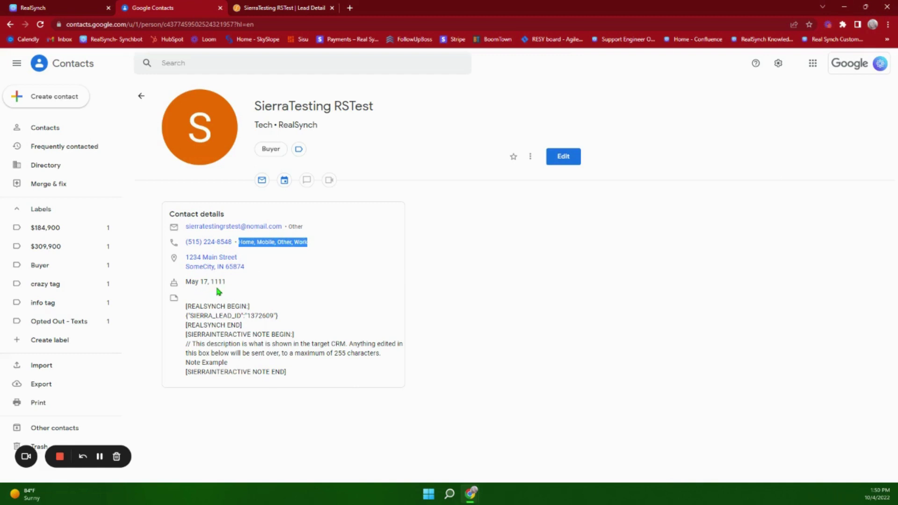
drag(210, 283, 228, 284)
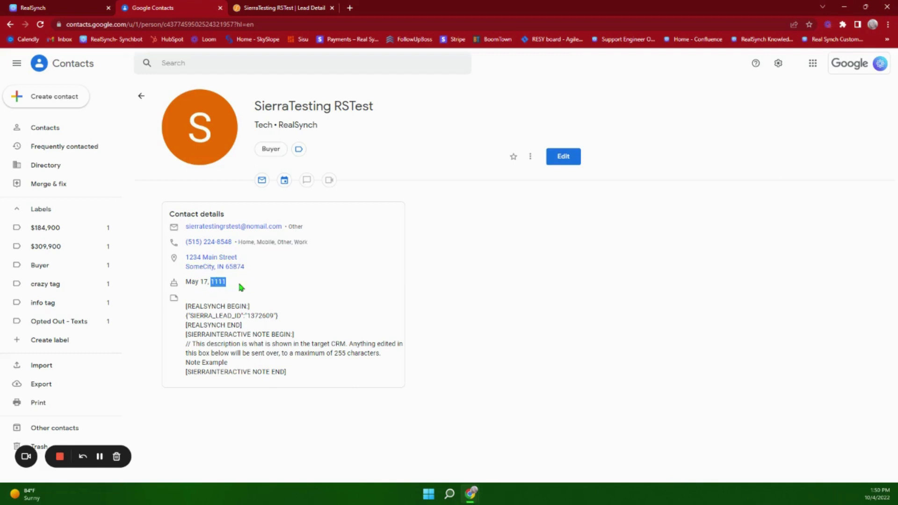
drag(230, 361, 180, 364)
drag(240, 366, 187, 363)
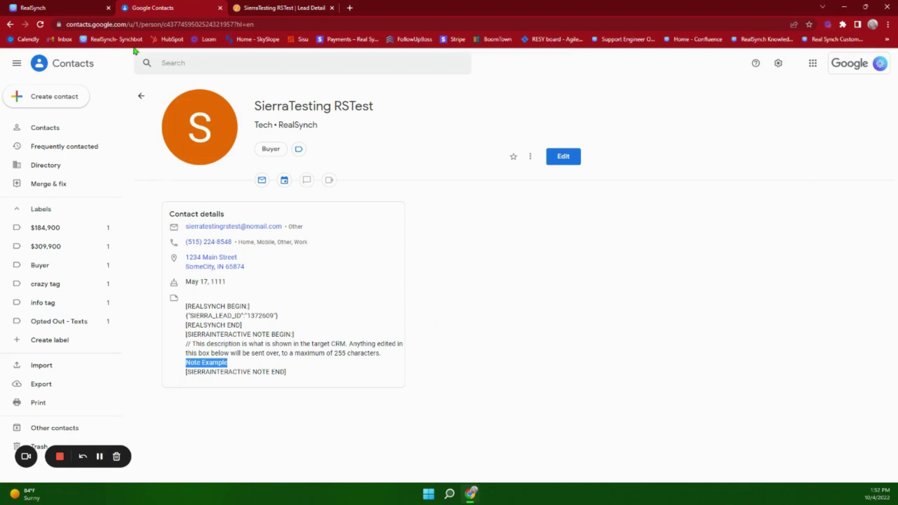
- Create and save a new Google contact with a test first name, last name and e-mail address
click(51, 96)
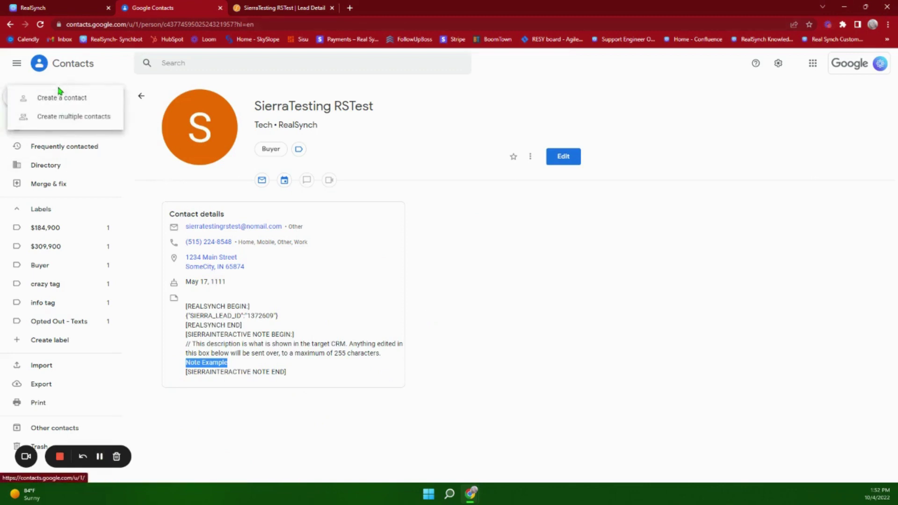
click(58, 96)
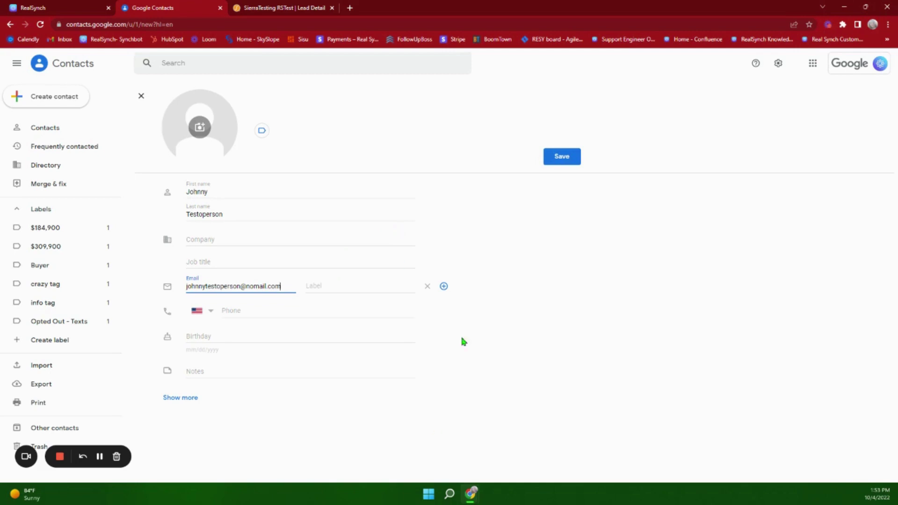
click(553, 165)
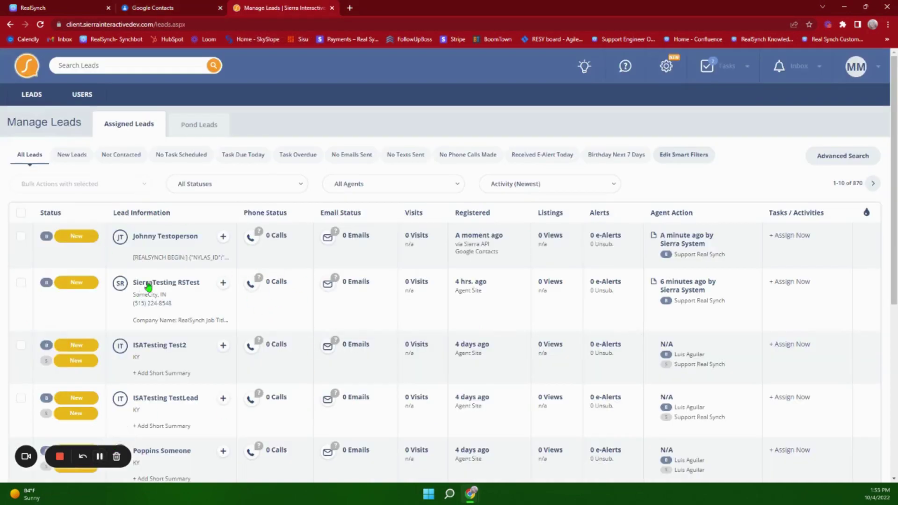
- Open the synced test lead's detail page and review its note saying it came from Google Contacts
click(168, 236)
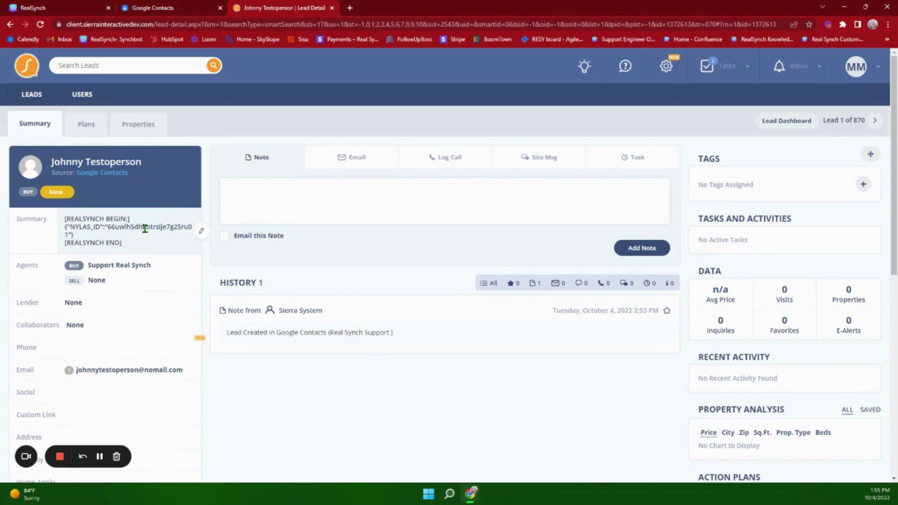
scroll(326, 258, down, 4)
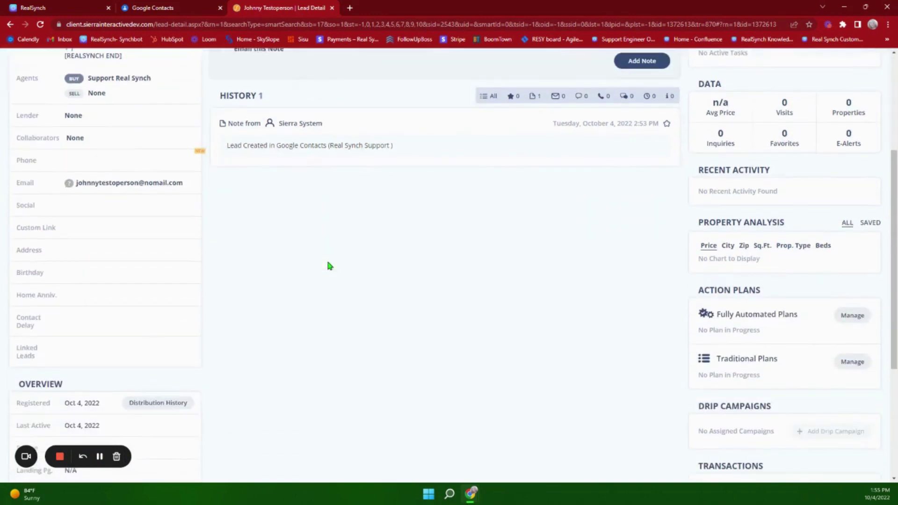
scroll(329, 265, up, 3)
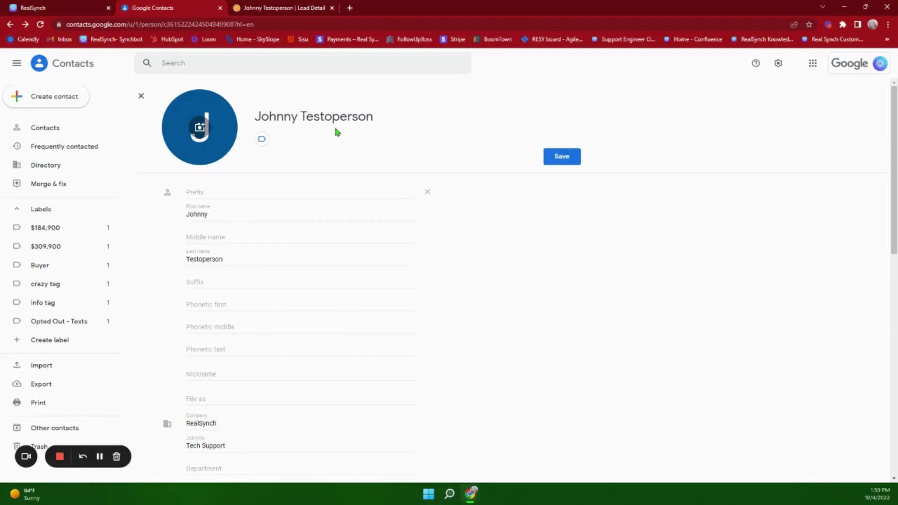
- Fill in the contact's RealSynch company, job title, three phones, address, birthday and Note Example
scroll(365, 247, down, 2)
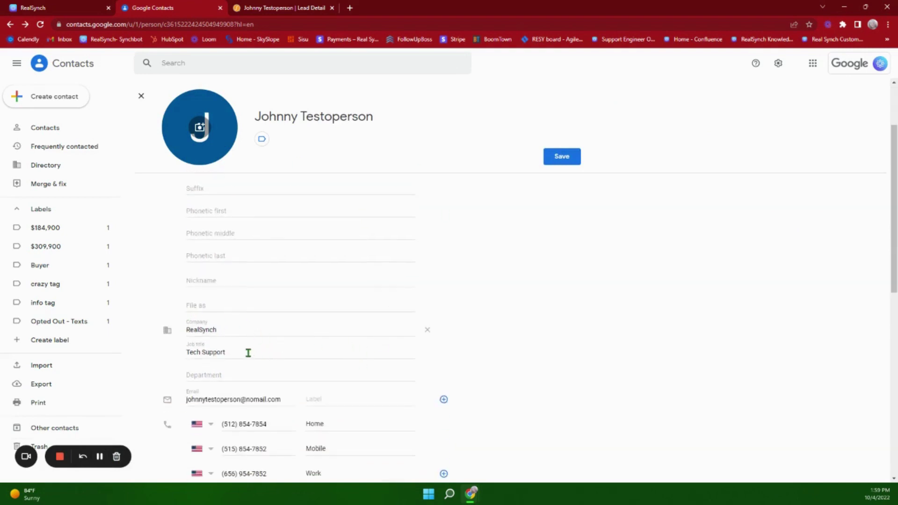
scroll(433, 353, down, 2)
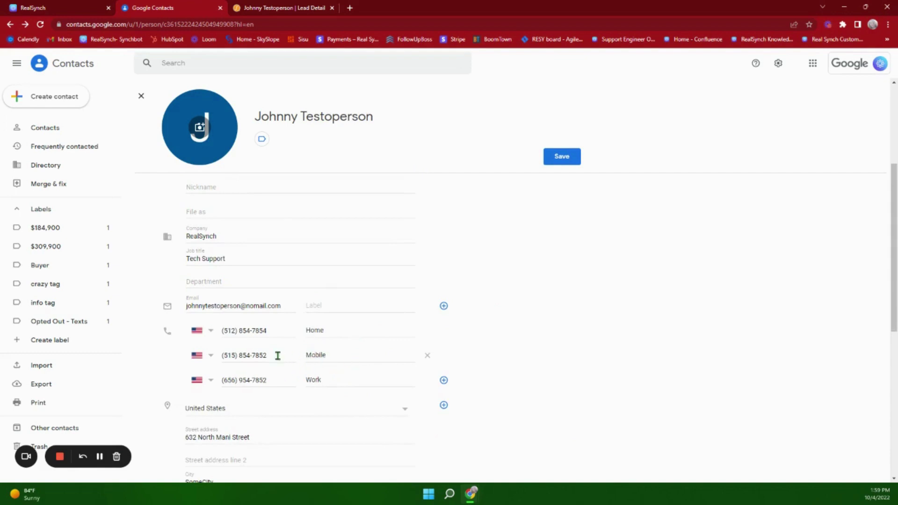
scroll(353, 357, down, 2)
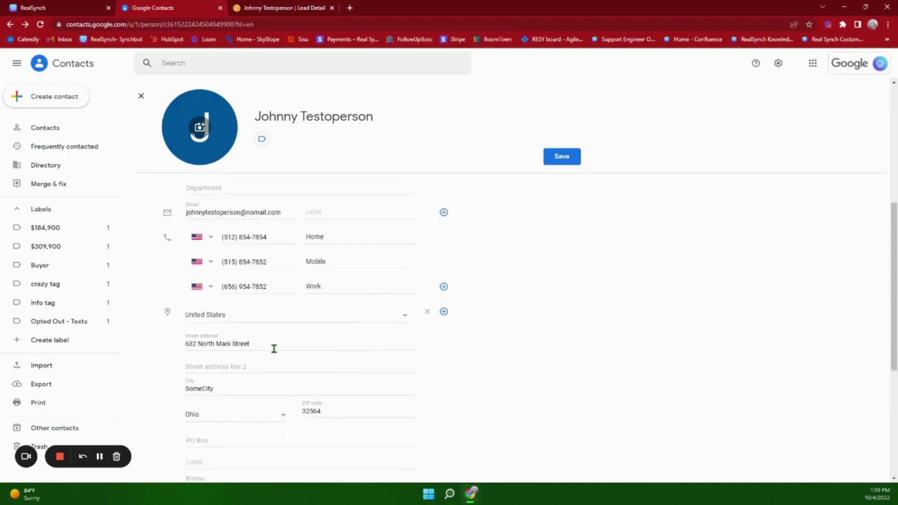
scroll(346, 327, down, 2)
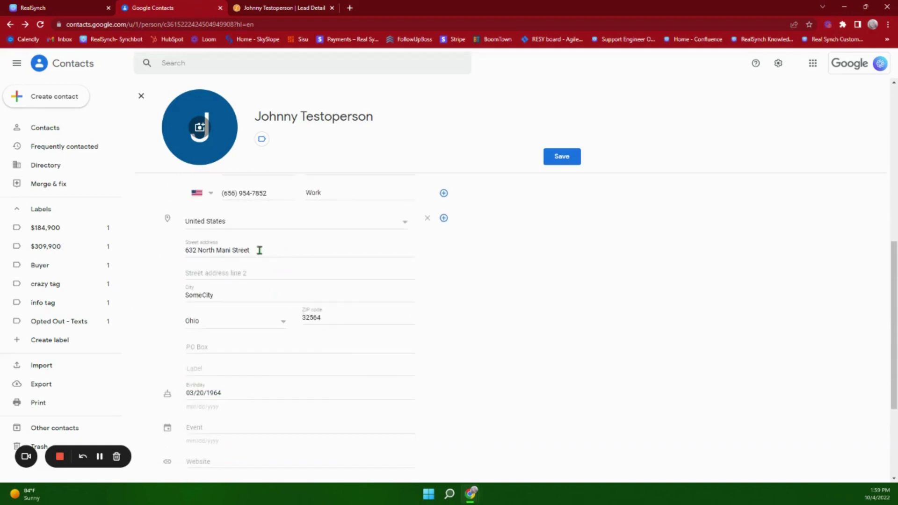
scroll(297, 356, down, 3)
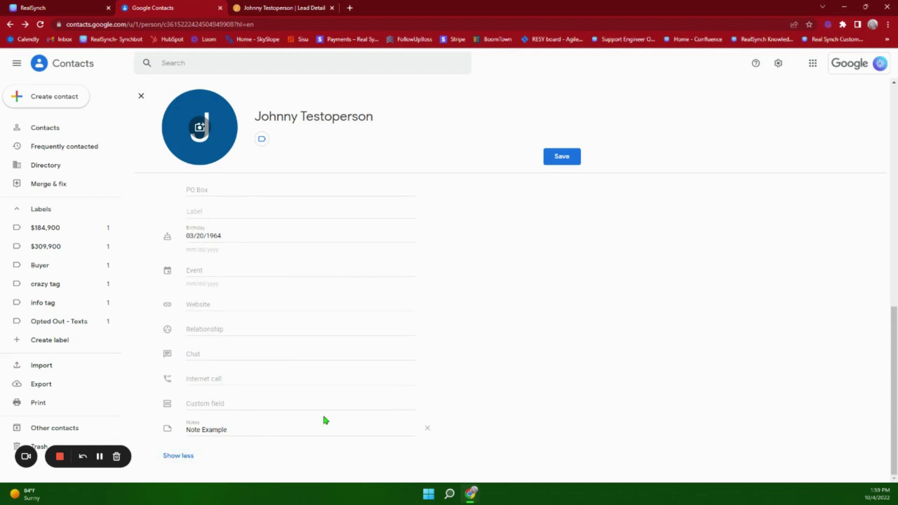
scroll(326, 420, up, 10)
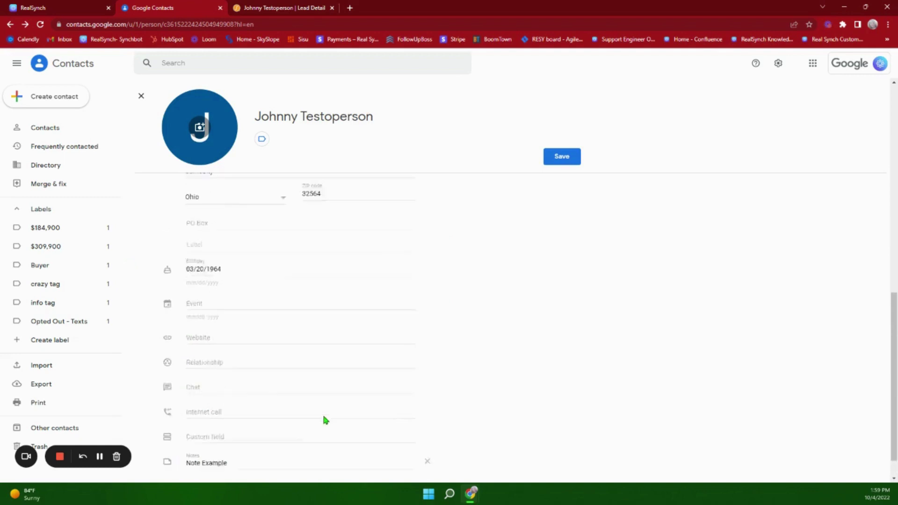
- Apply the crazy tag label to the test contact and save the edits
click(263, 140)
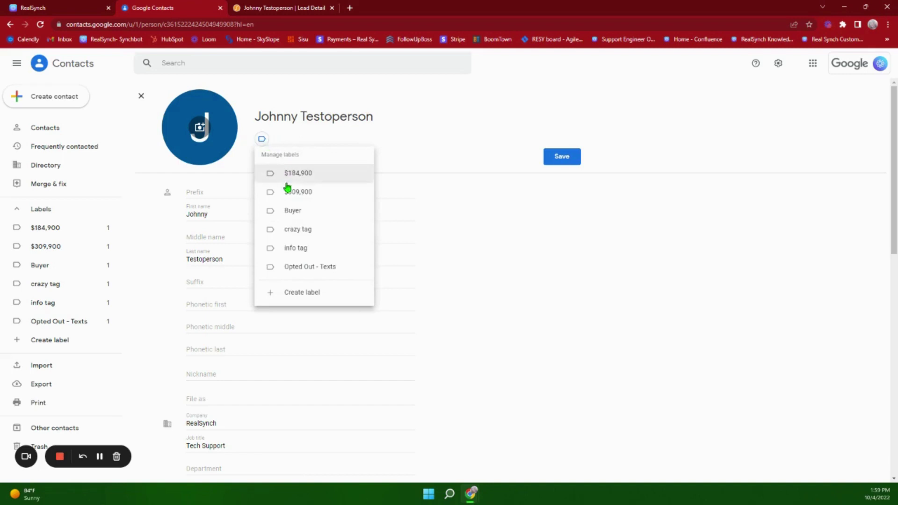
click(297, 230)
click(310, 294)
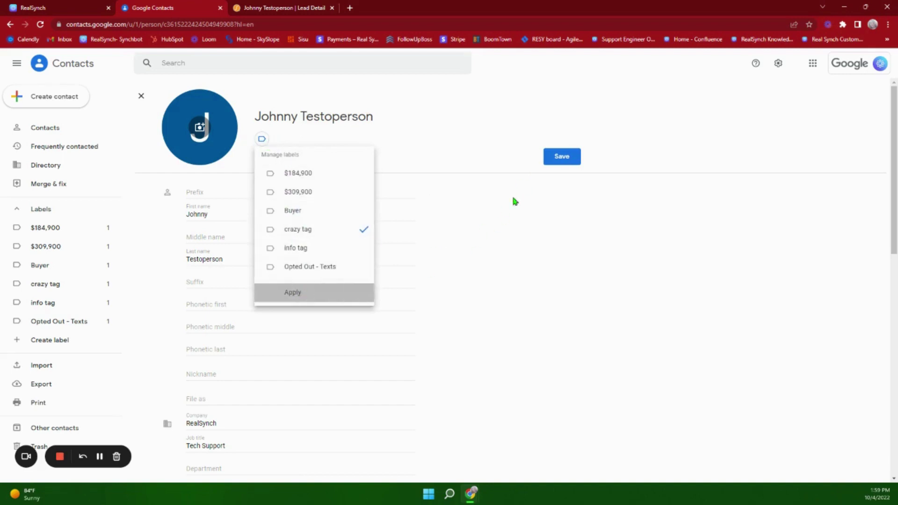
click(562, 158)
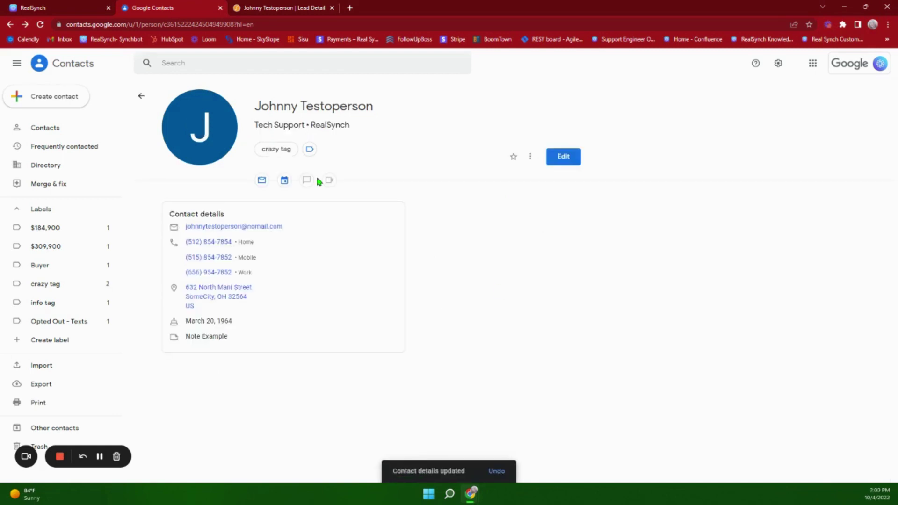
- Verify the Sierra lead shows crazy tag, RealSynch, Tech Support, phone, address and March 20 birthday
click(287, 13)
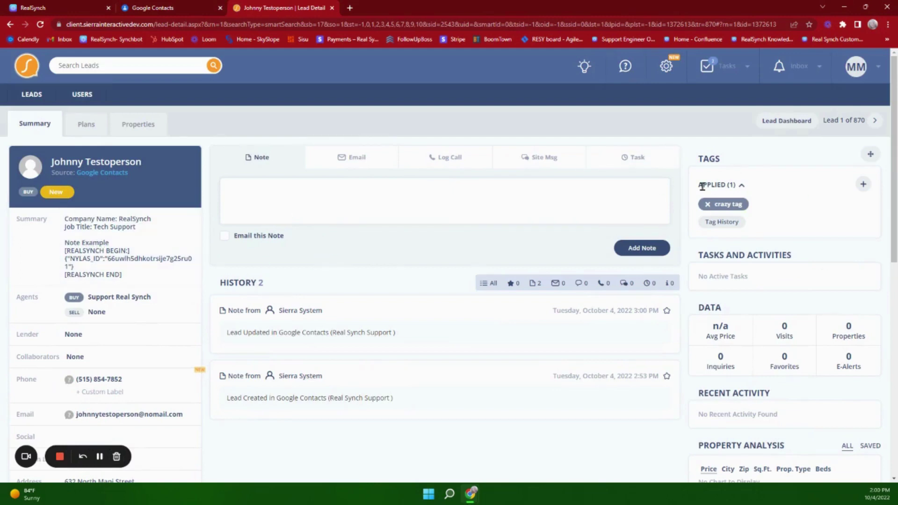
scroll(117, 234, down, 3)
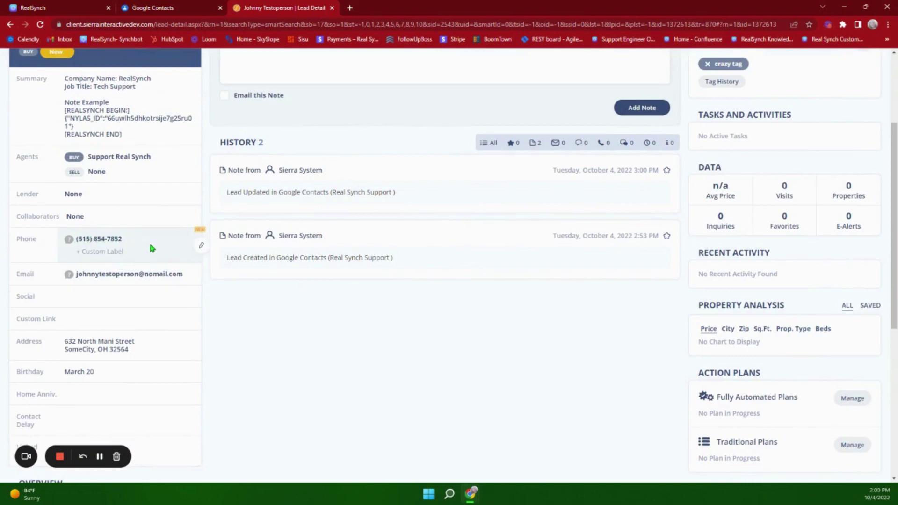
click(157, 9)
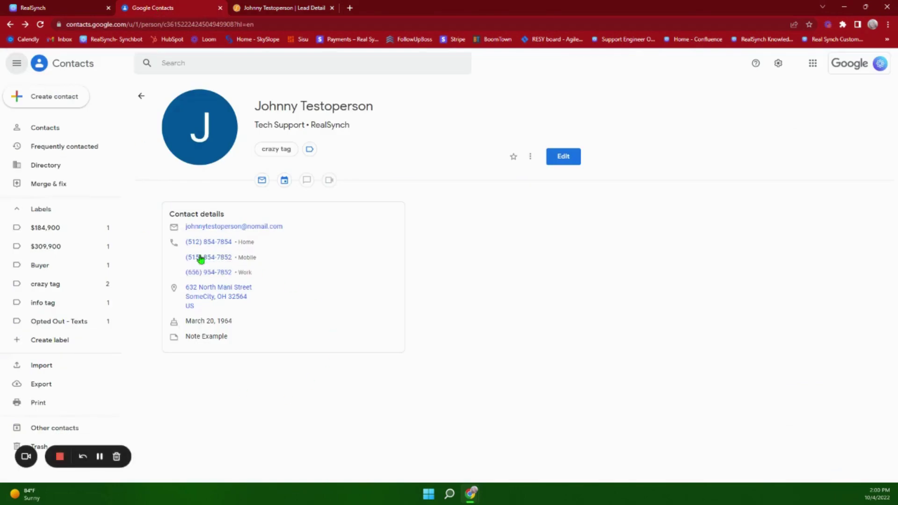
click(279, 7)
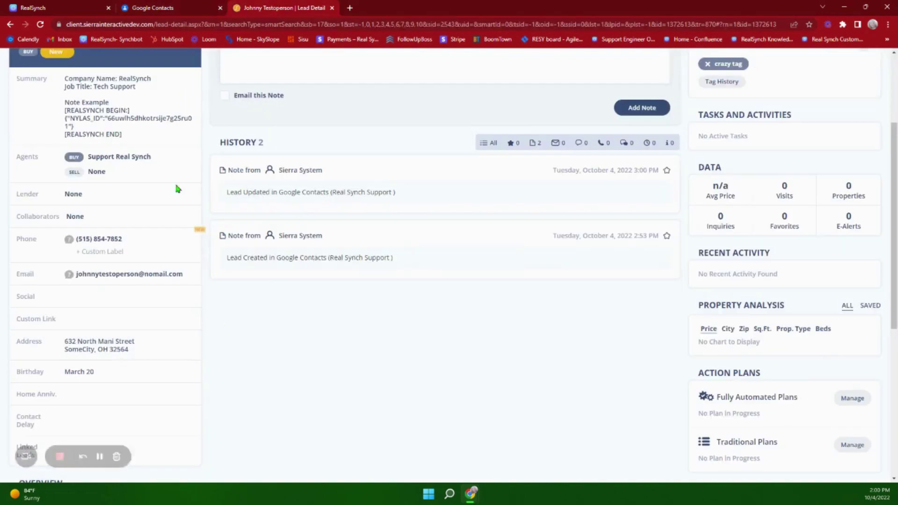
scroll(207, 288, down, 1)
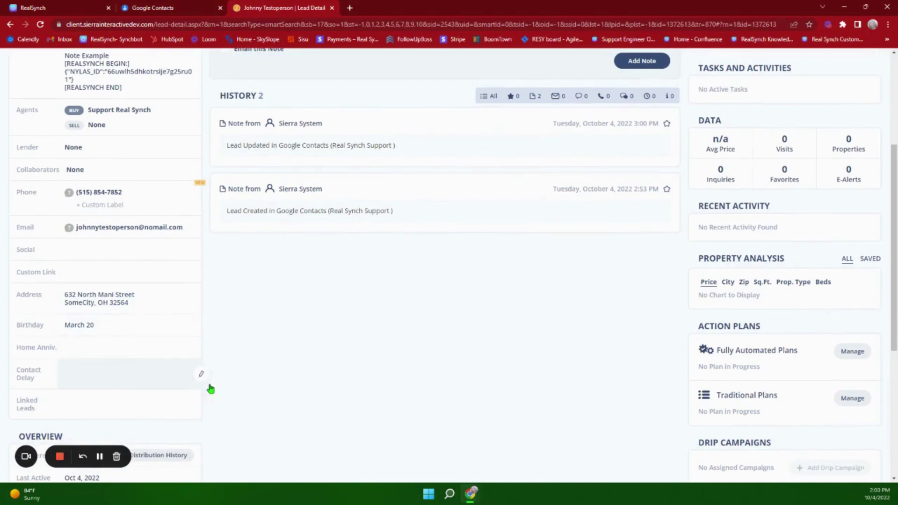
scroll(215, 389, up, 3)
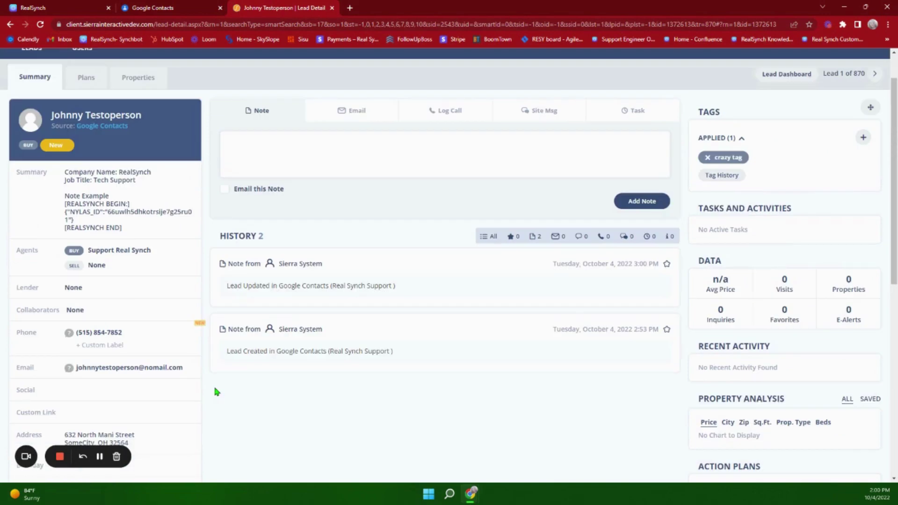